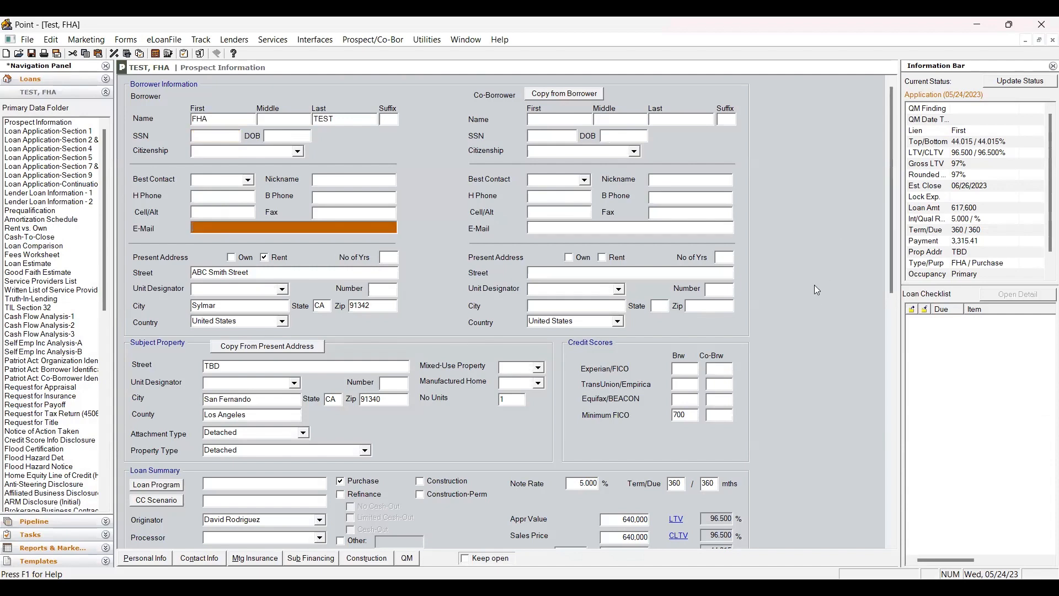
Review the present address, subject property and loan summary fields on the prospect information page.
scroll(813, 276, "down", 3)
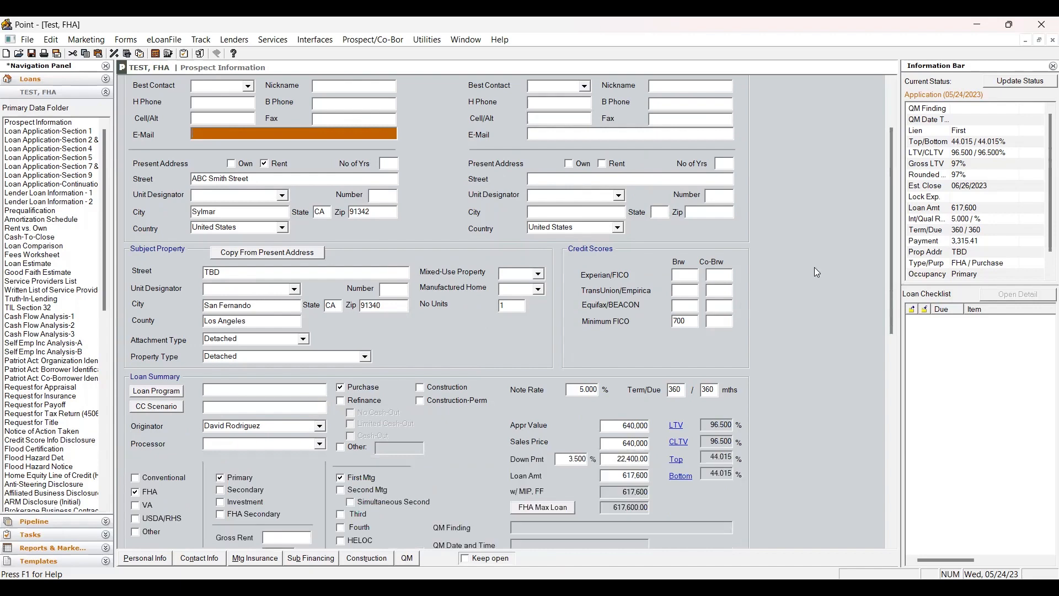
scroll(814, 267, "down", 6)
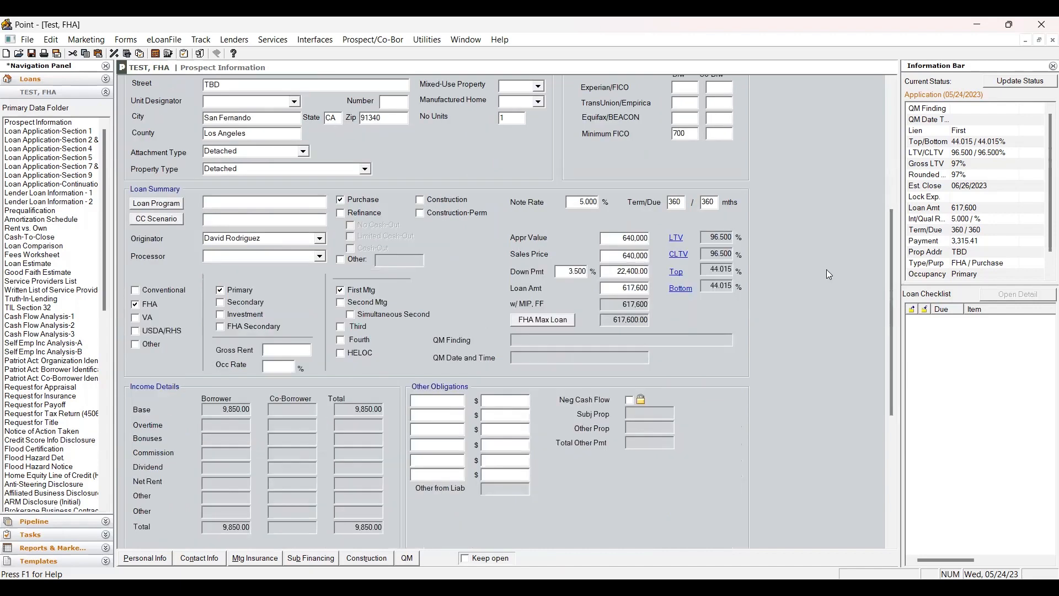
left_click(232, 86)
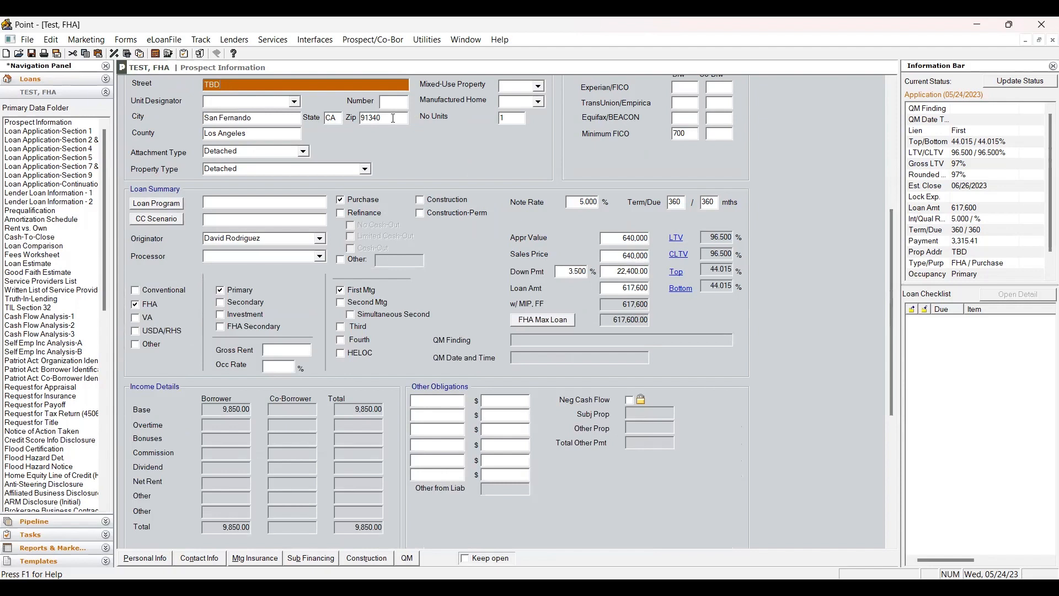
key("Tab")
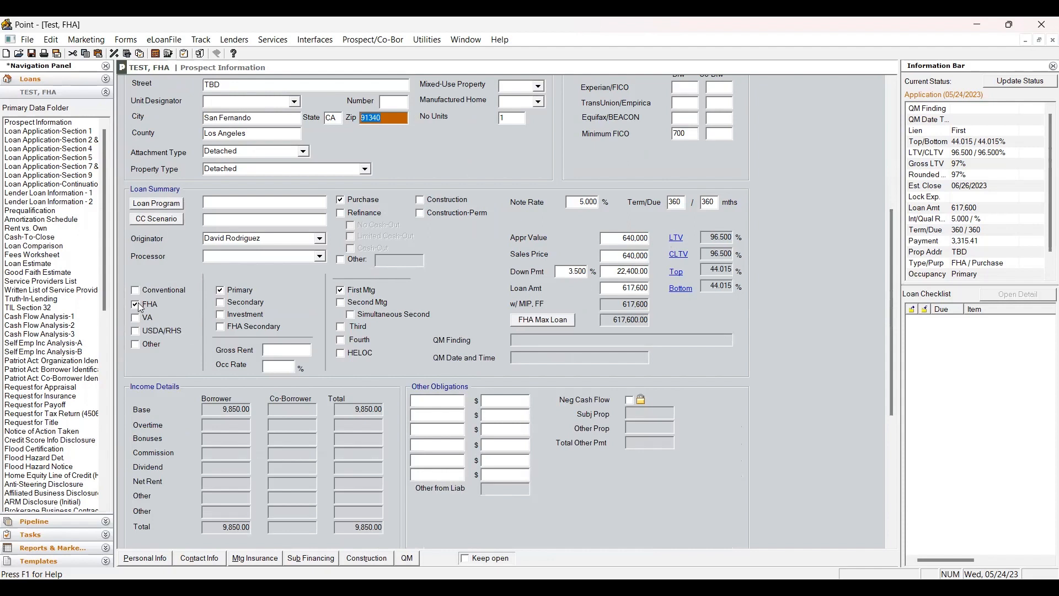
left_click(221, 290)
left_click(689, 134)
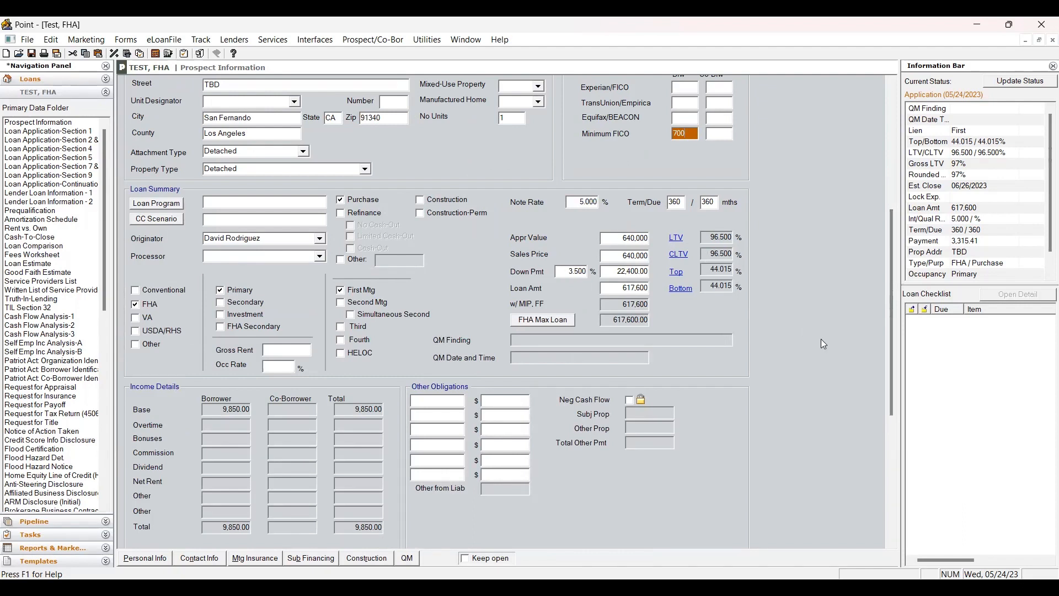
Open the proposed mortgage insurance payment entry, inspect its loan-amount rate, and save and close it.
scroll(821, 339, "down", 5)
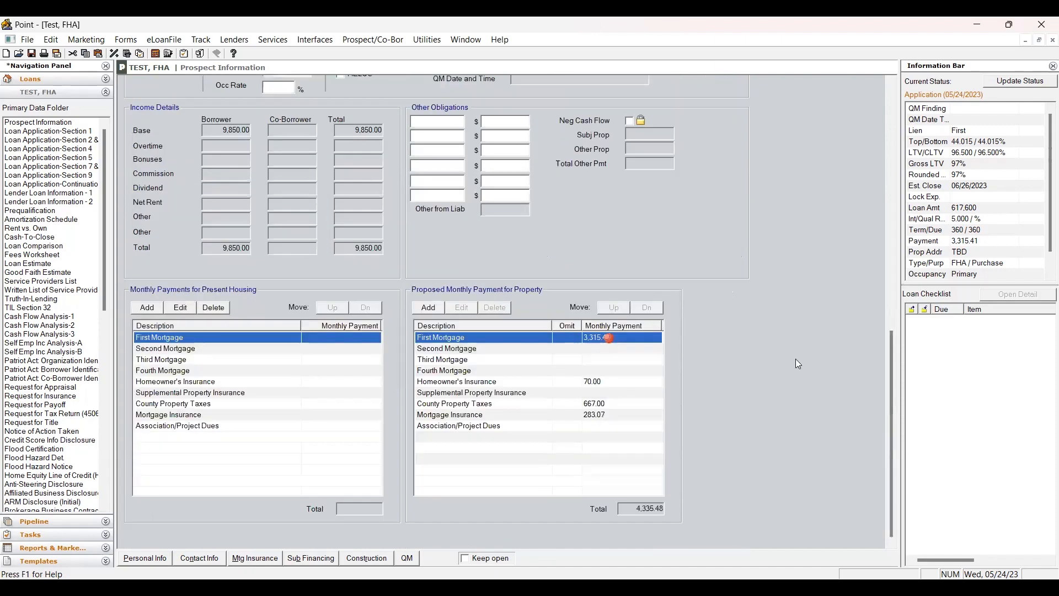
left_click(605, 384)
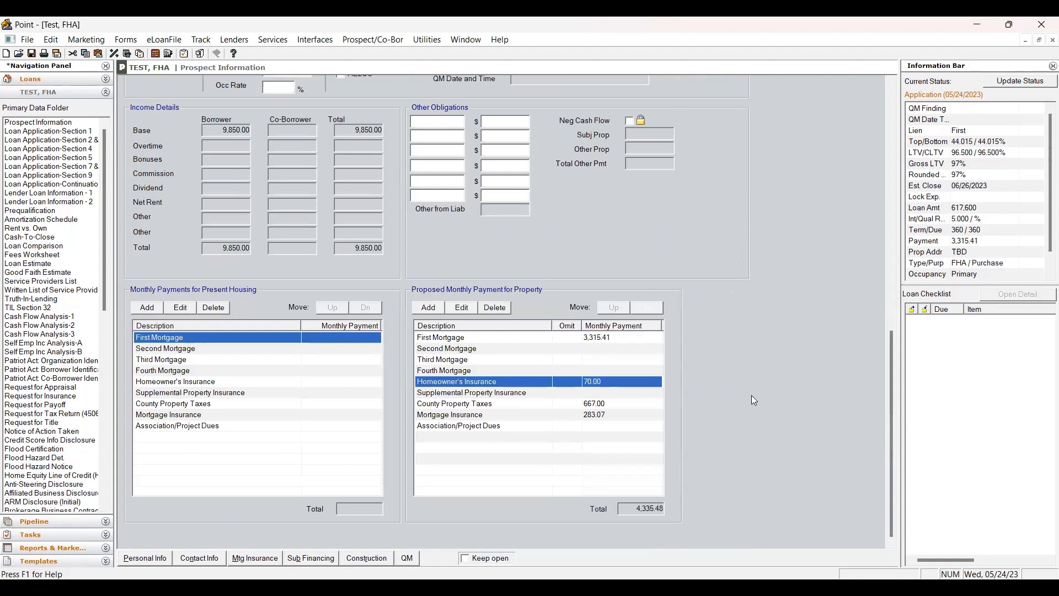
left_click(610, 406)
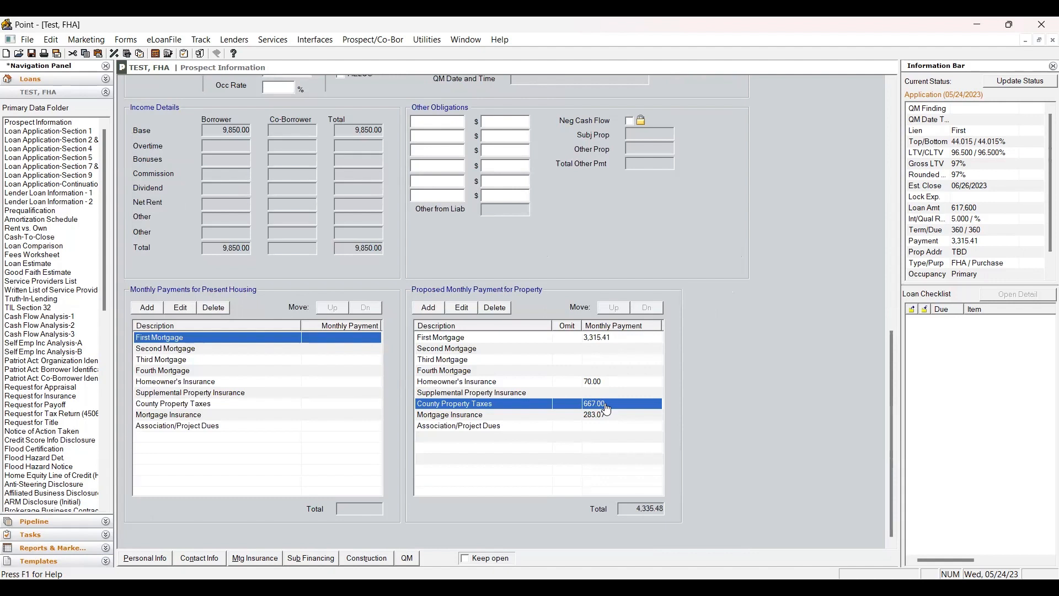
left_click(607, 408)
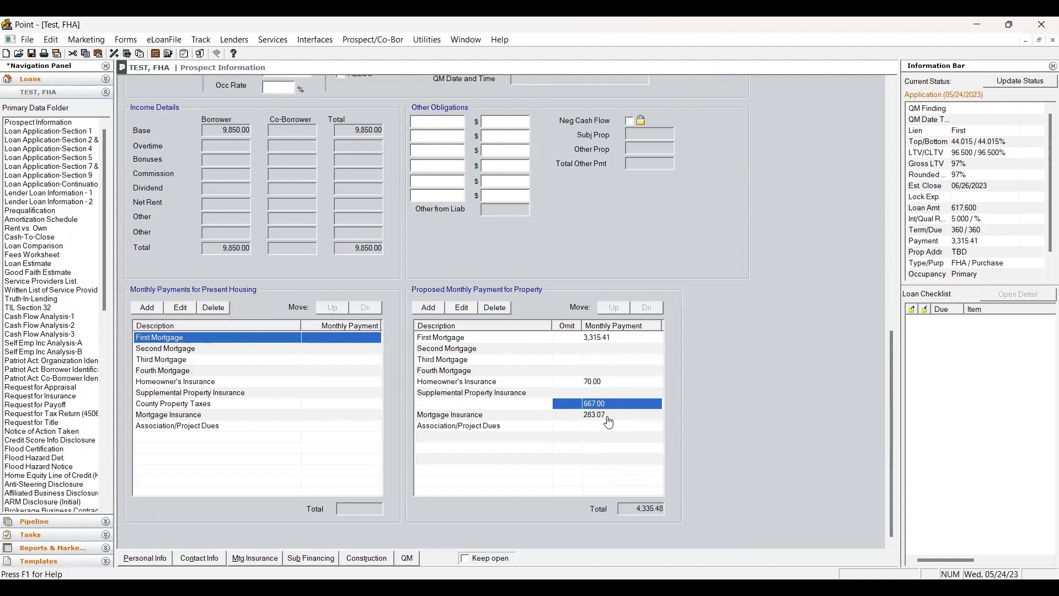
double_click(624, 418)
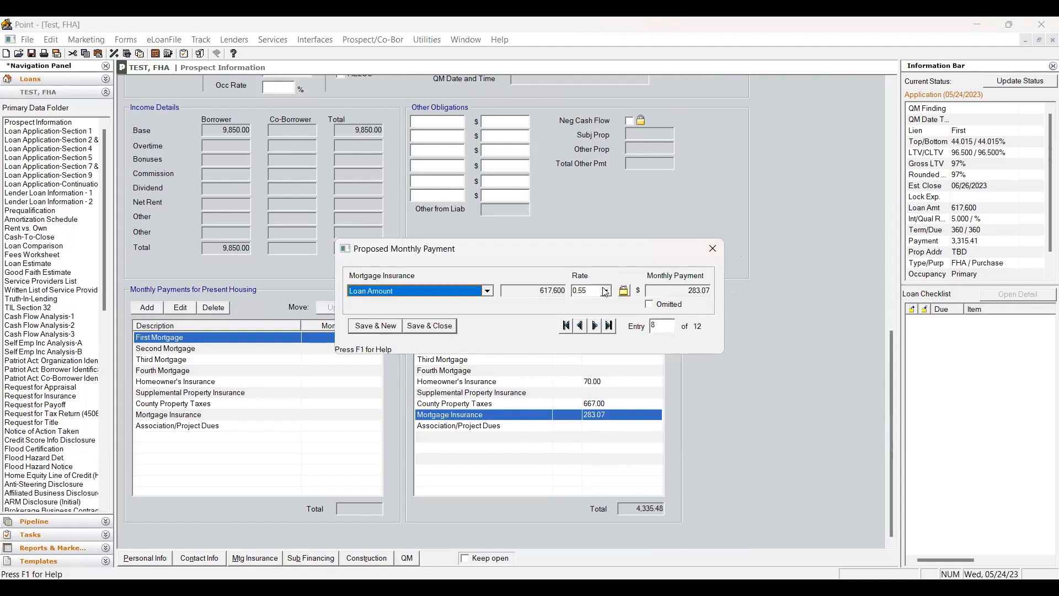
left_click(593, 291)
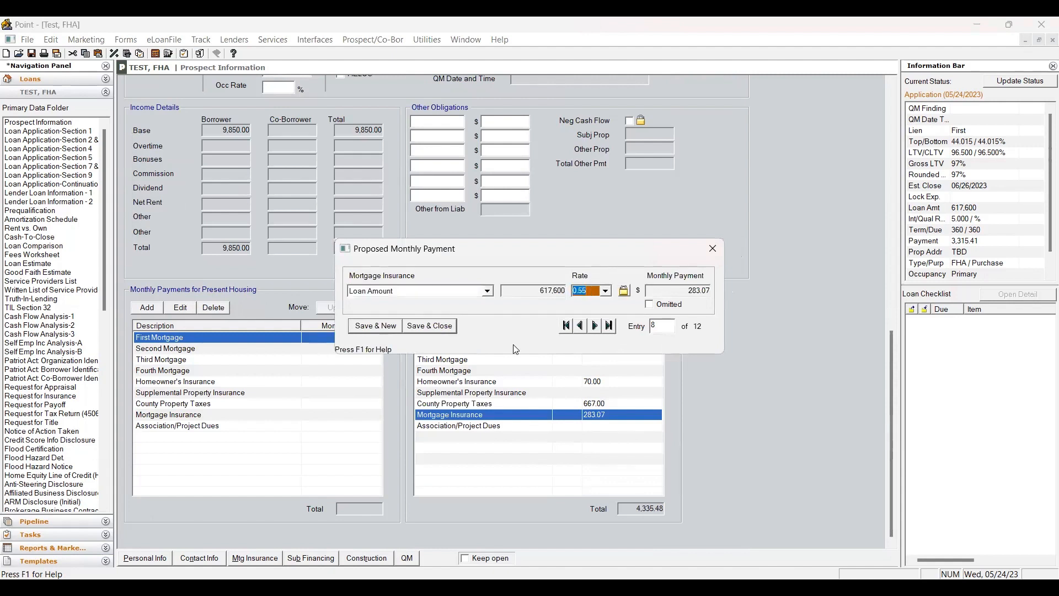
left_click(446, 326)
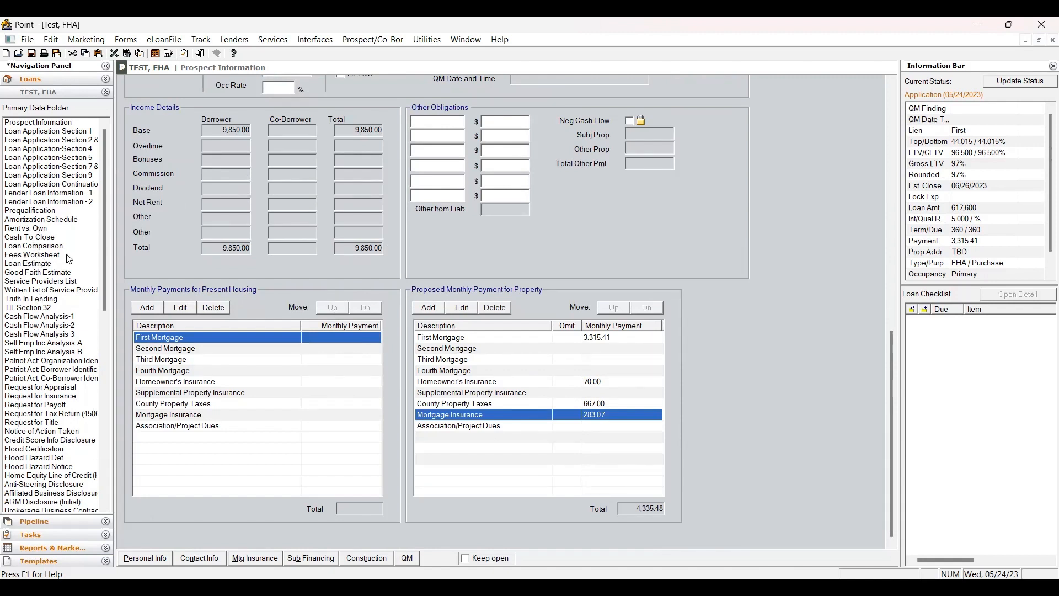
Open the Fees Worksheet and review its date prepared, rate lock period, lock expiration and closing date fields.
left_click(46, 255)
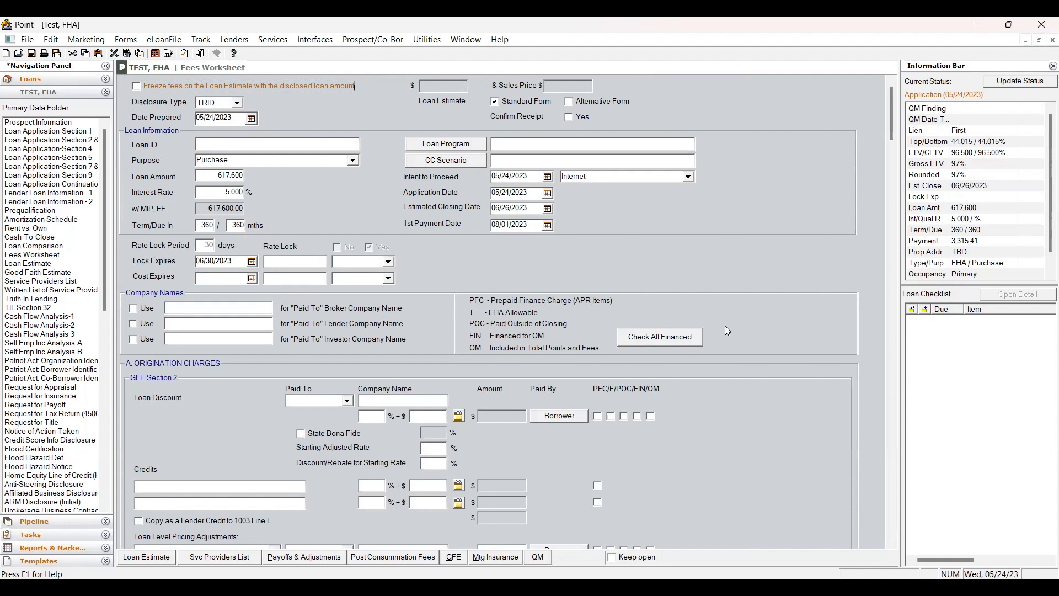
left_click(251, 120)
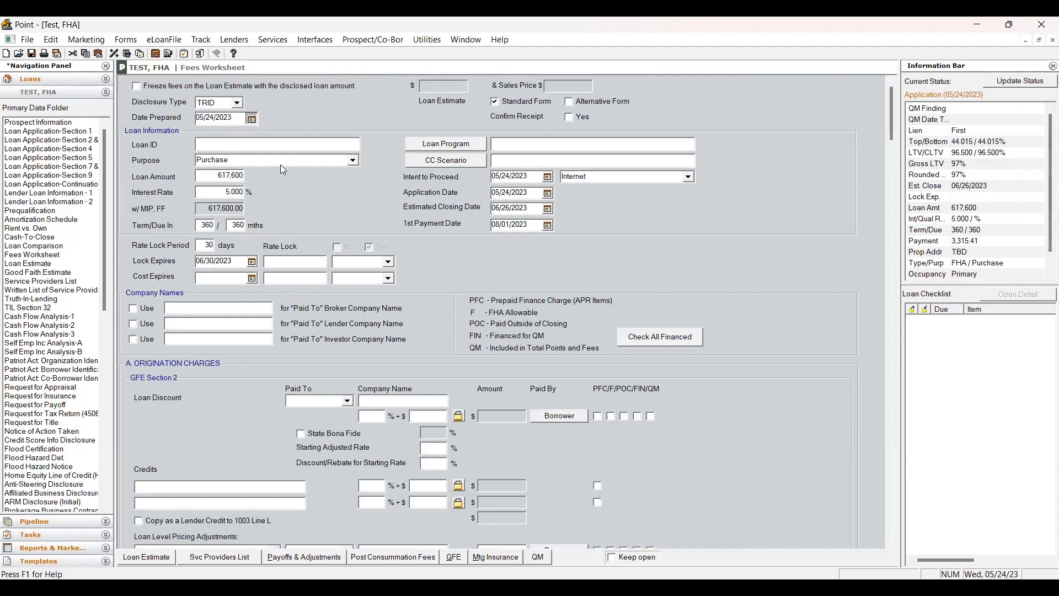
key("shift+Tab")
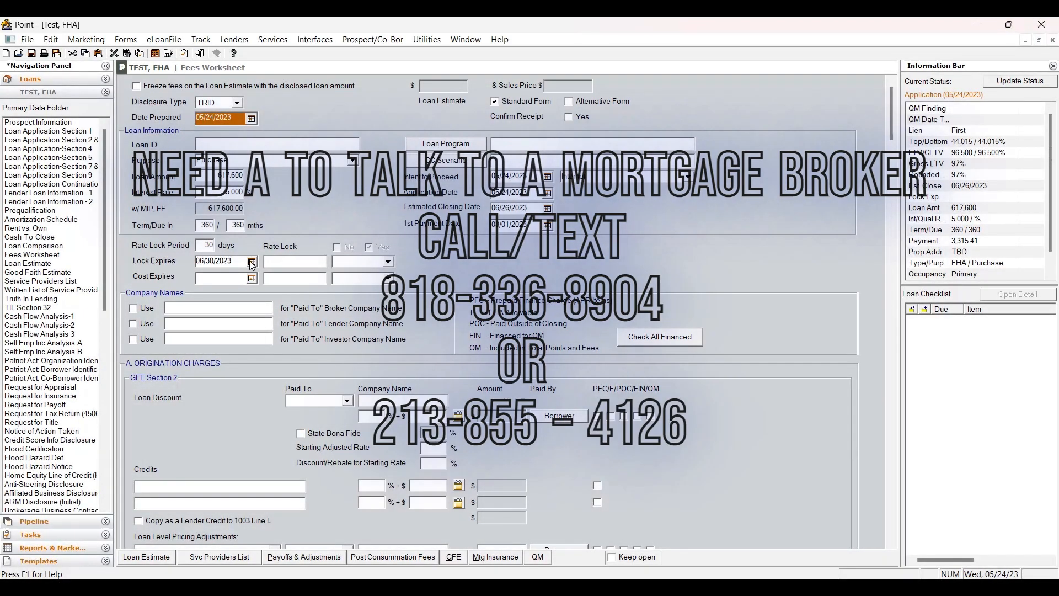
left_click(202, 245)
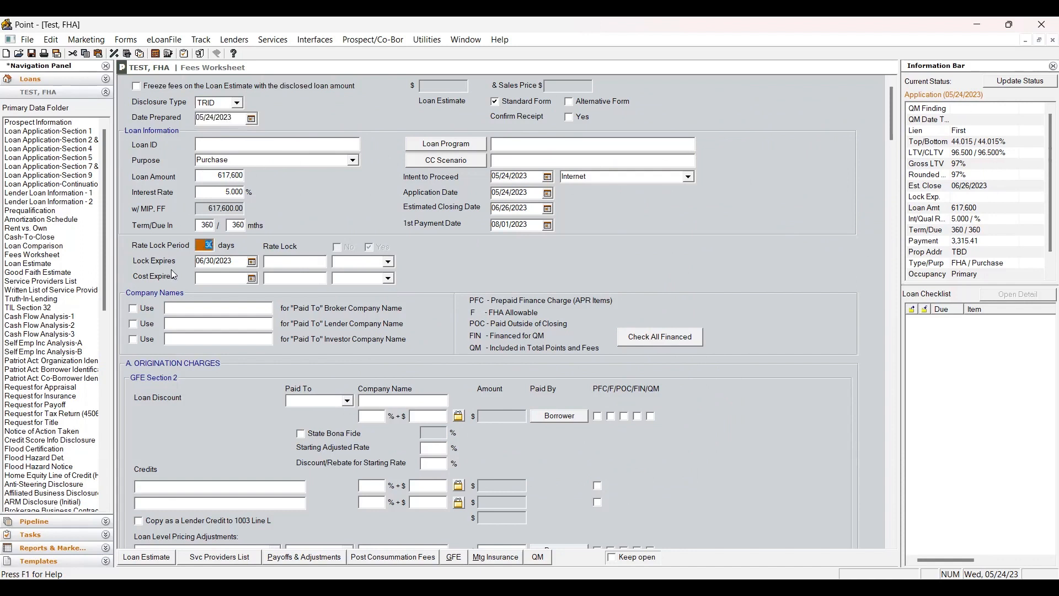
left_click(232, 257)
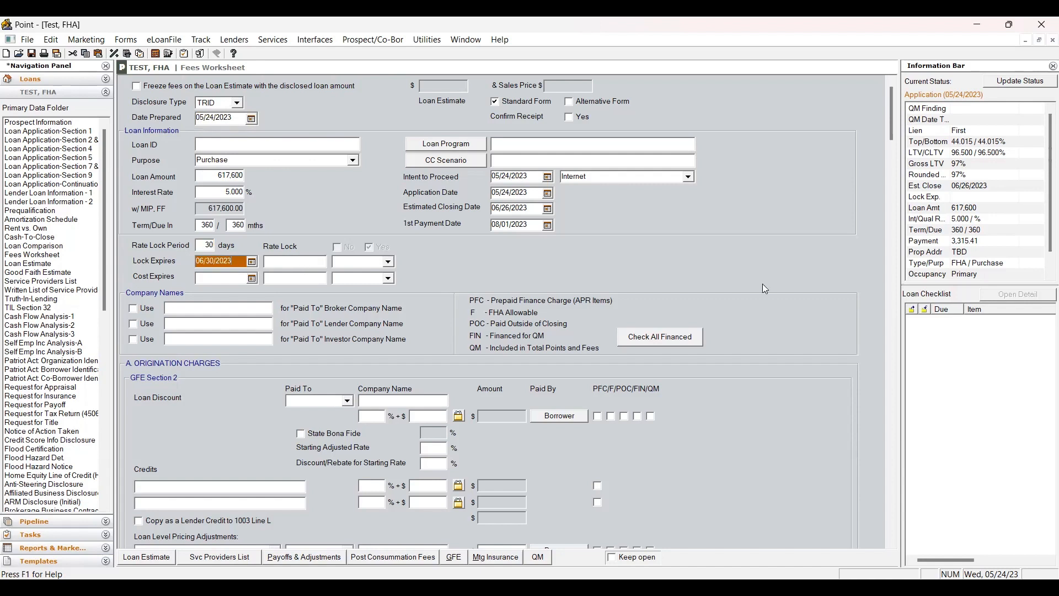
key("Tab")
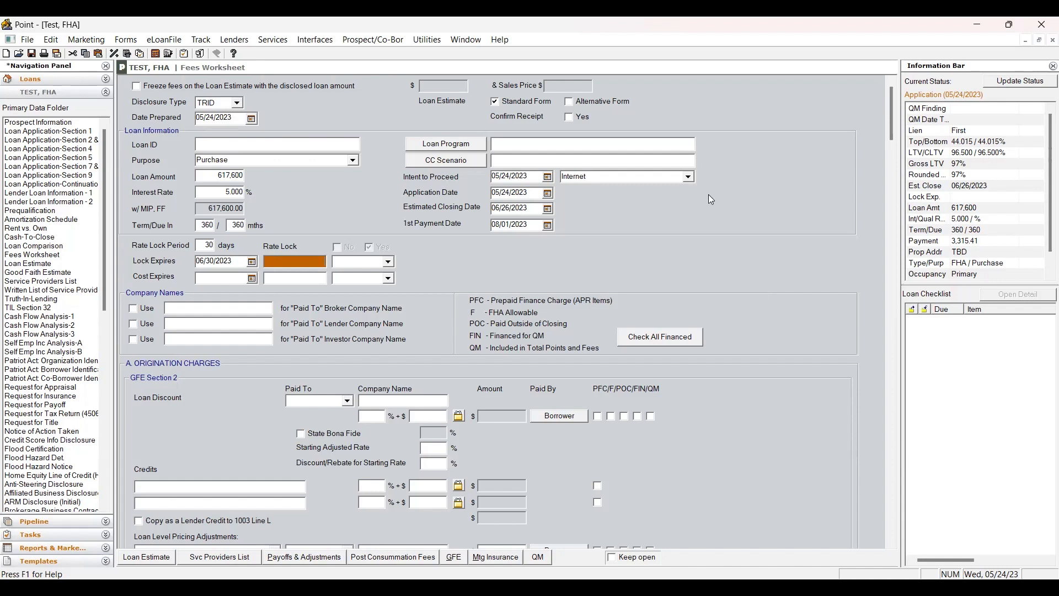
left_click(548, 177)
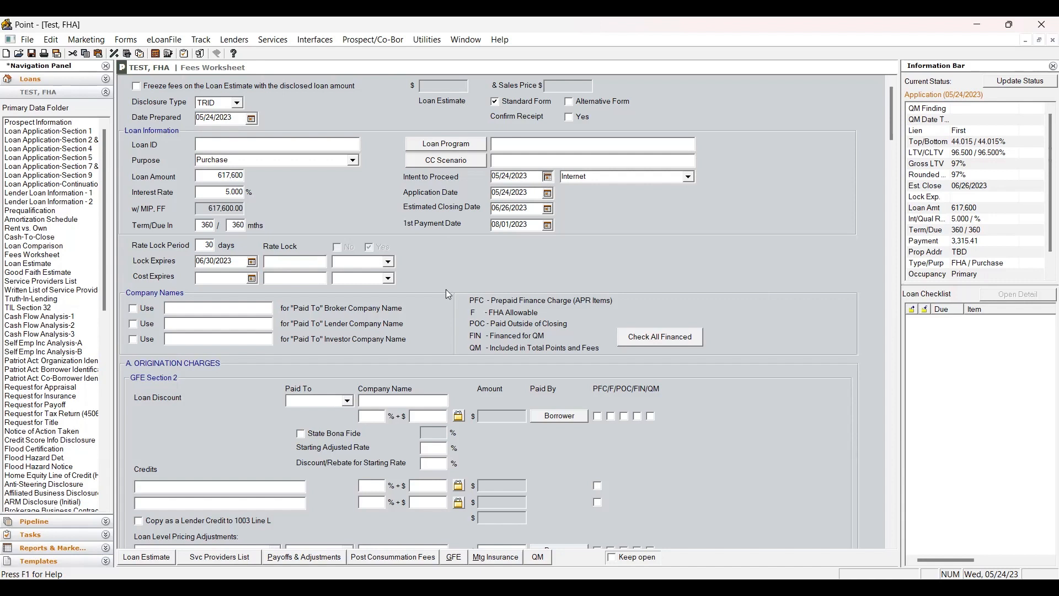
left_click(549, 227)
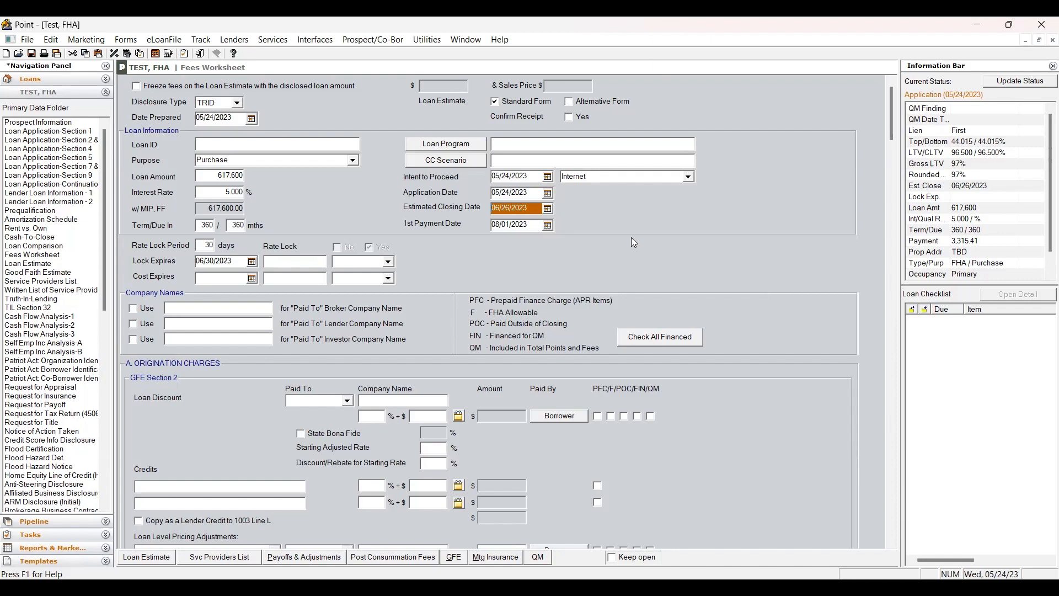
Review the origination charges and services-you-cannot-shop-for fees on the worksheet.
scroll(713, 307, "down", 3)
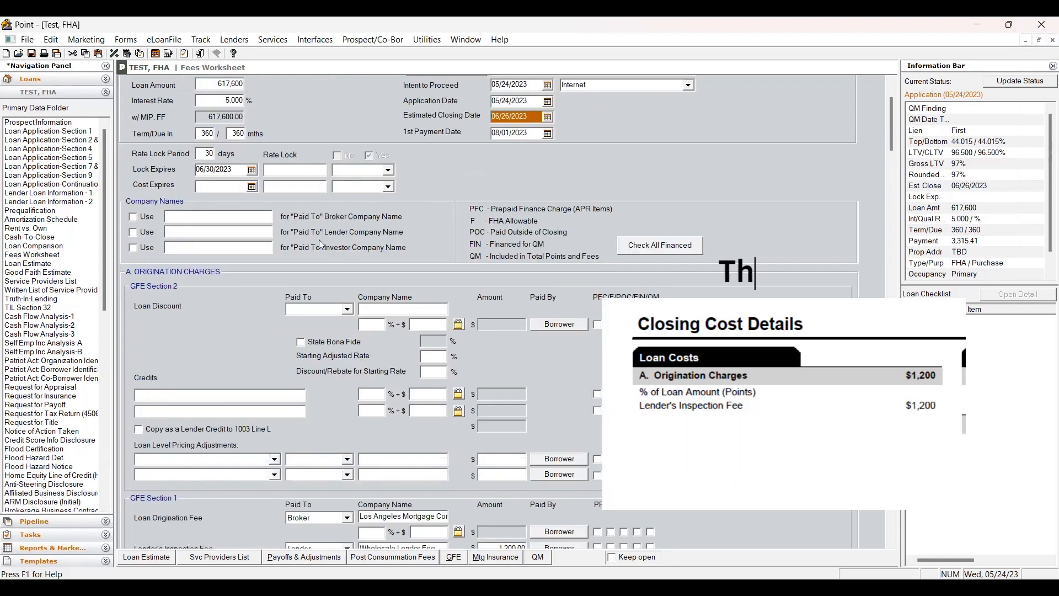
scroll(777, 323, "down", 9)
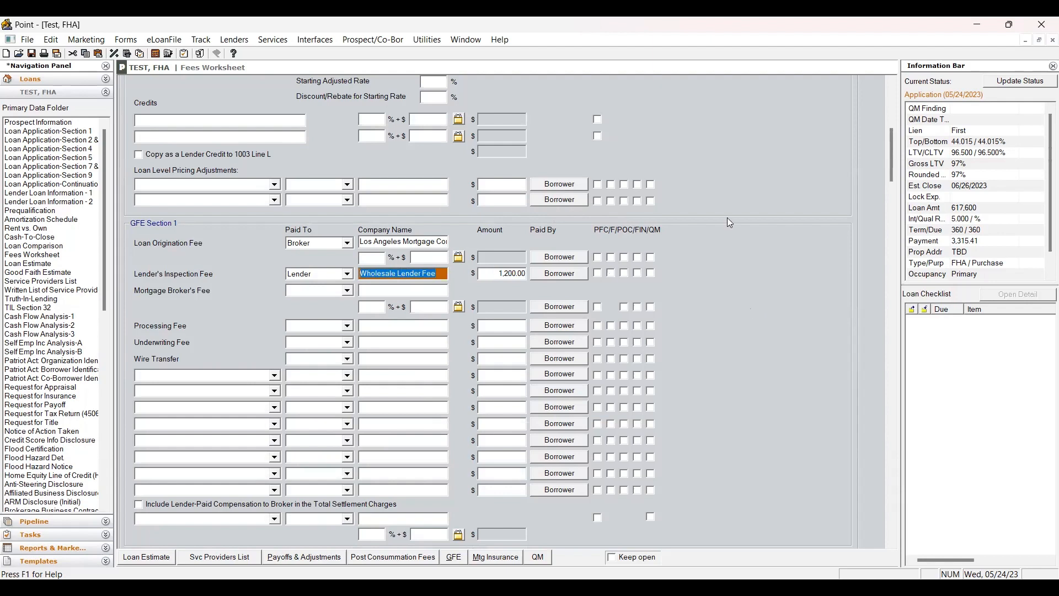
scroll(727, 217, "down", 3)
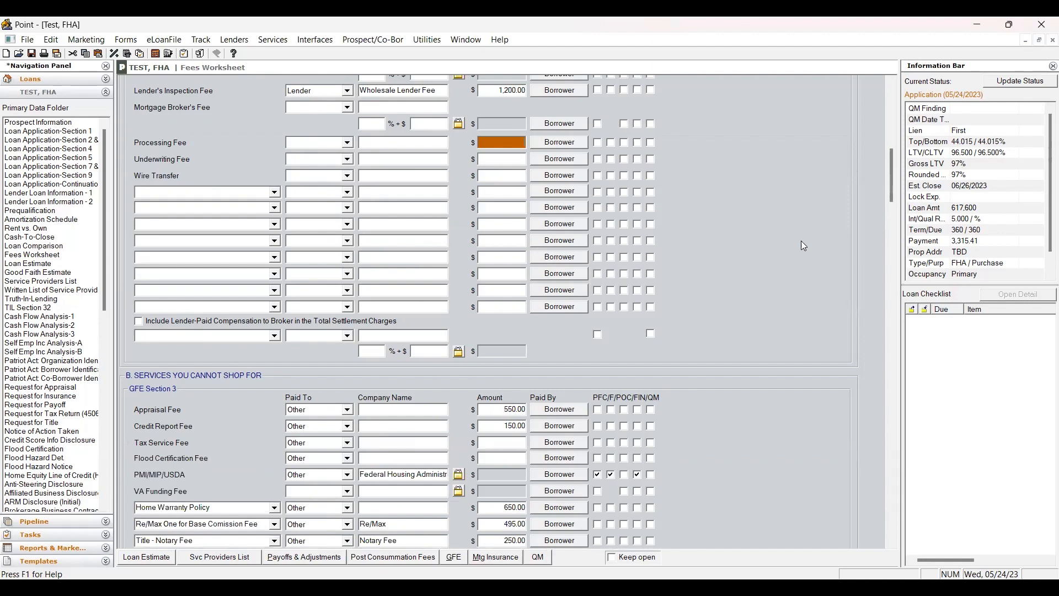
scroll(802, 241, "down", 5)
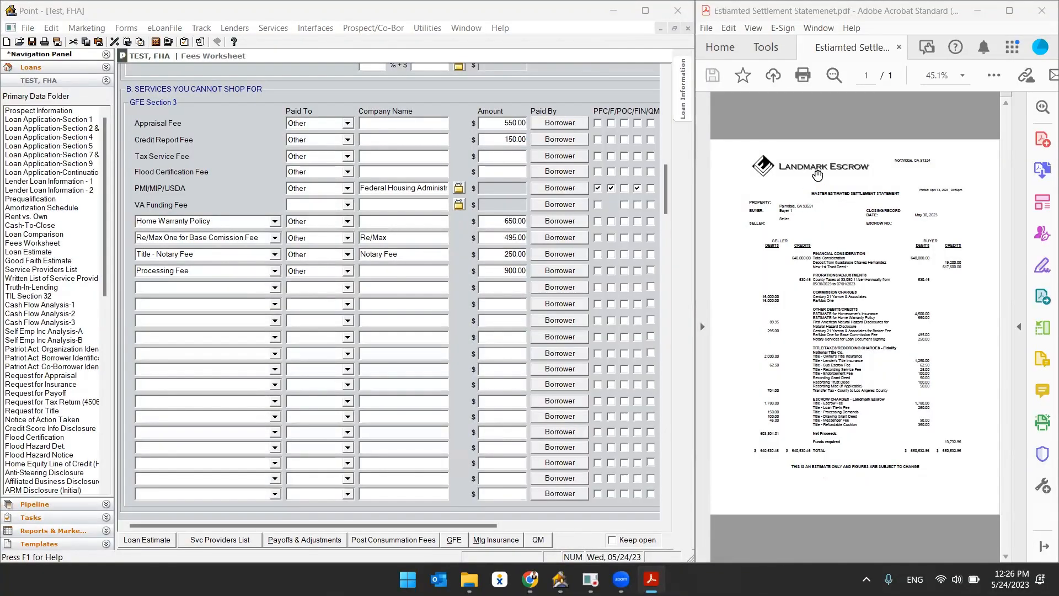
Zoom into the estimated settlement statement PDF and examine its other debits and title charges.
left_click(813, 210)
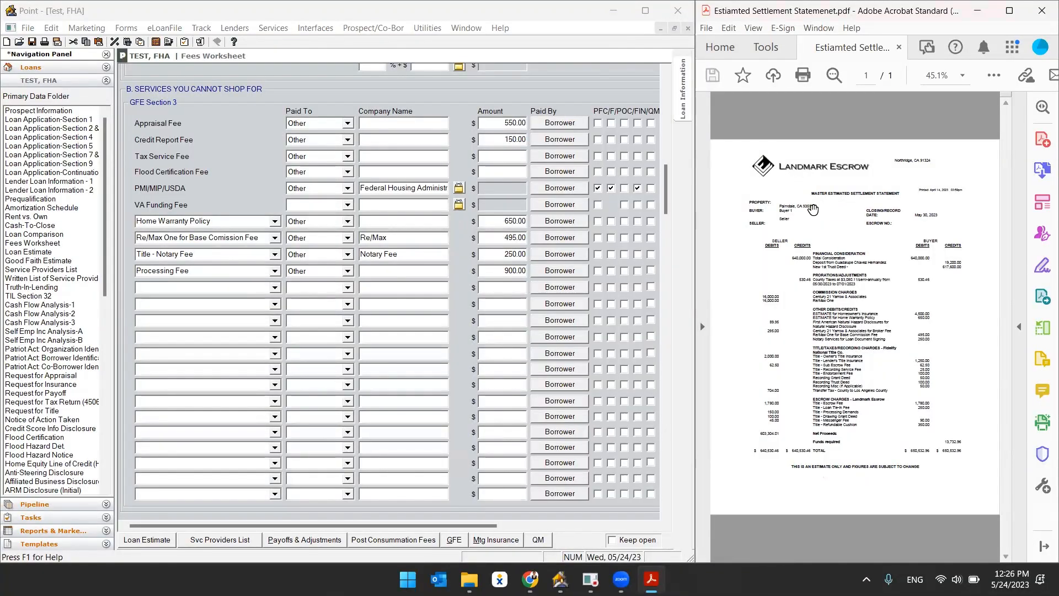
scroll(814, 209, "up", 3, "ctrl")
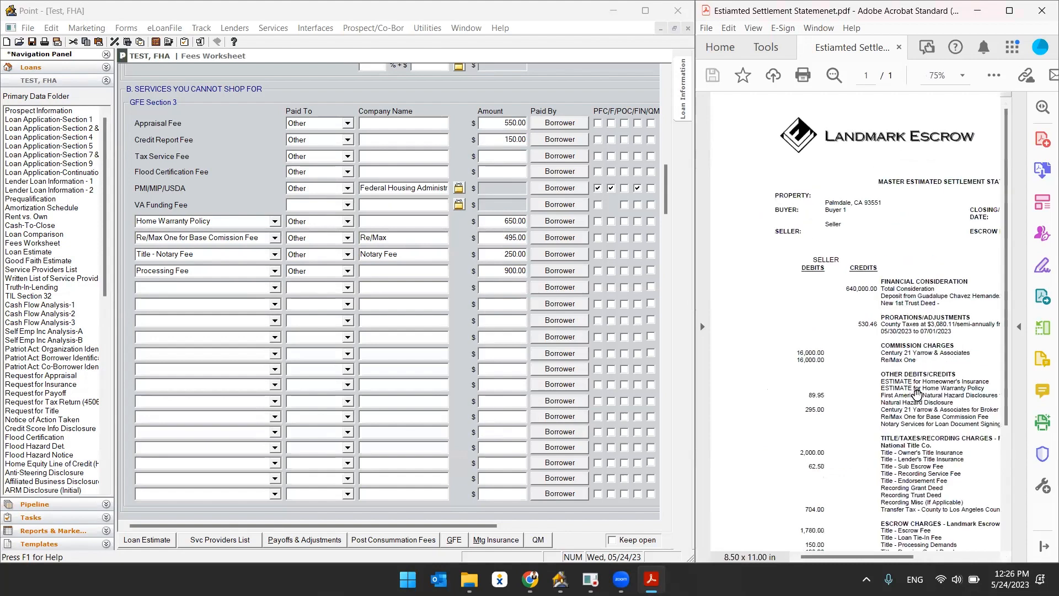
left_click_drag(823, 318, 763, 280)
scroll(845, 315, "up", 1, "ctrl")
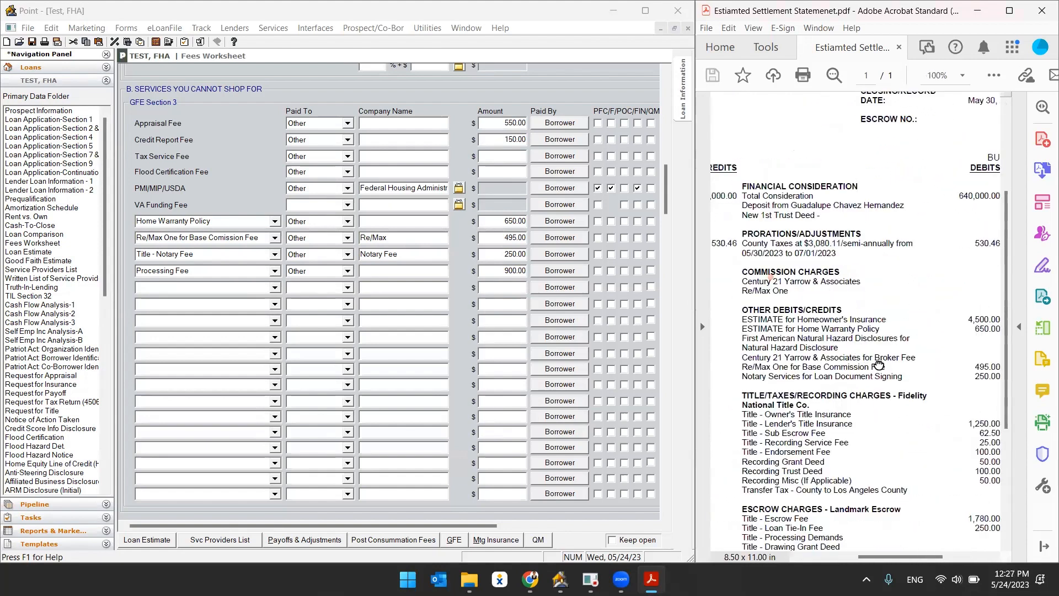
scroll(847, 309, "down", 3)
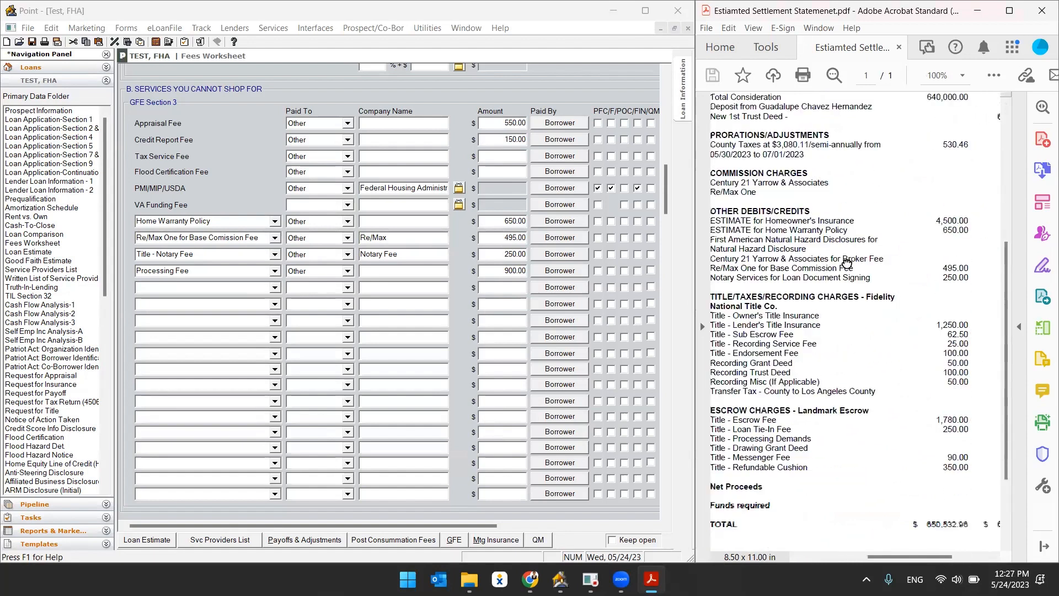
left_click_drag(855, 278, 858, 298)
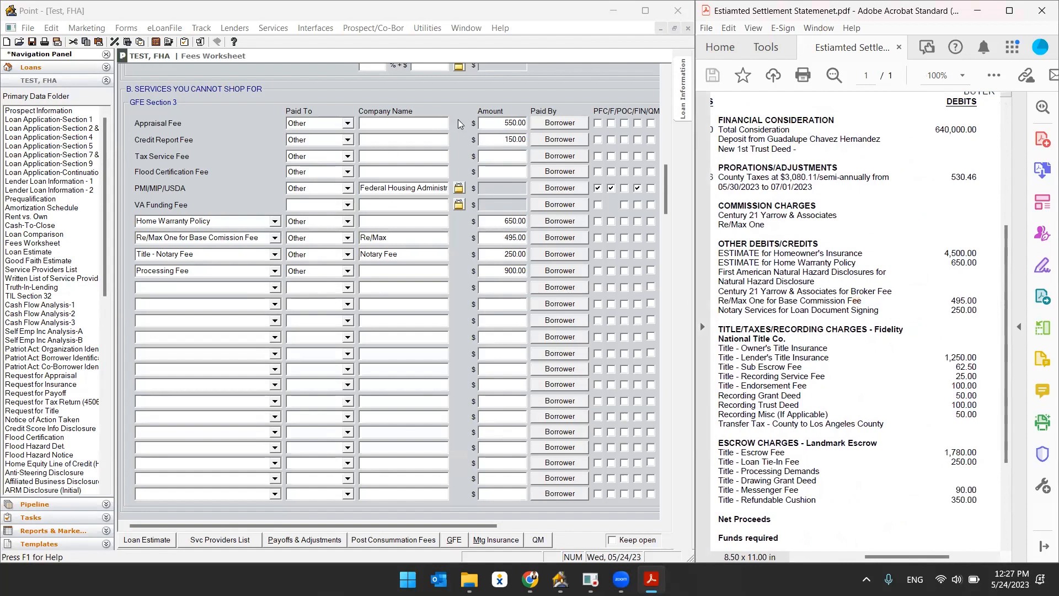
Compare the worksheet's section B fee amounts and descriptions against the settlement statement's debits.
left_click(497, 121)
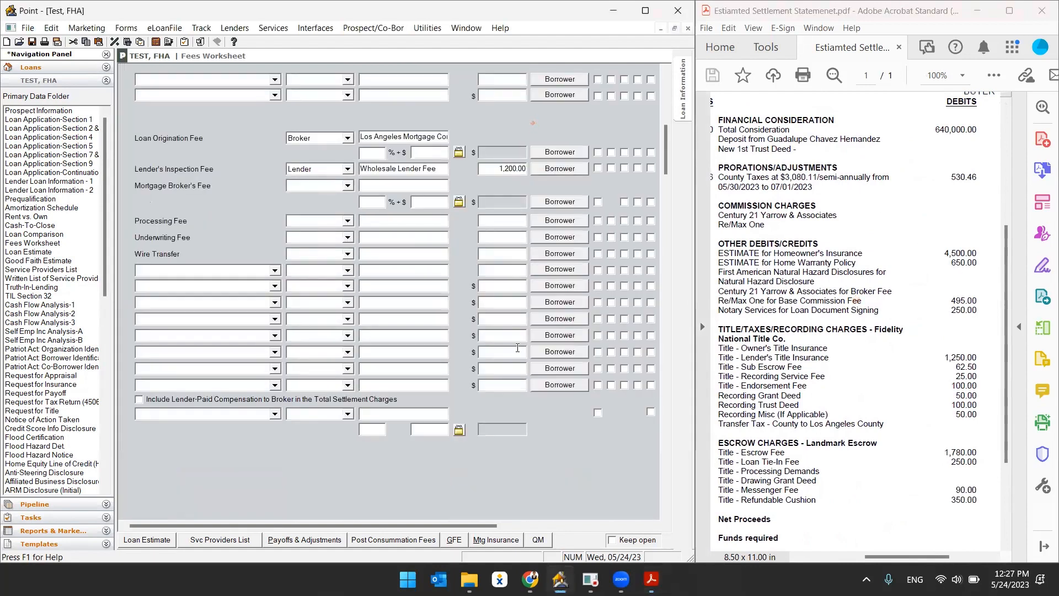
scroll(538, 388, "down", 6)
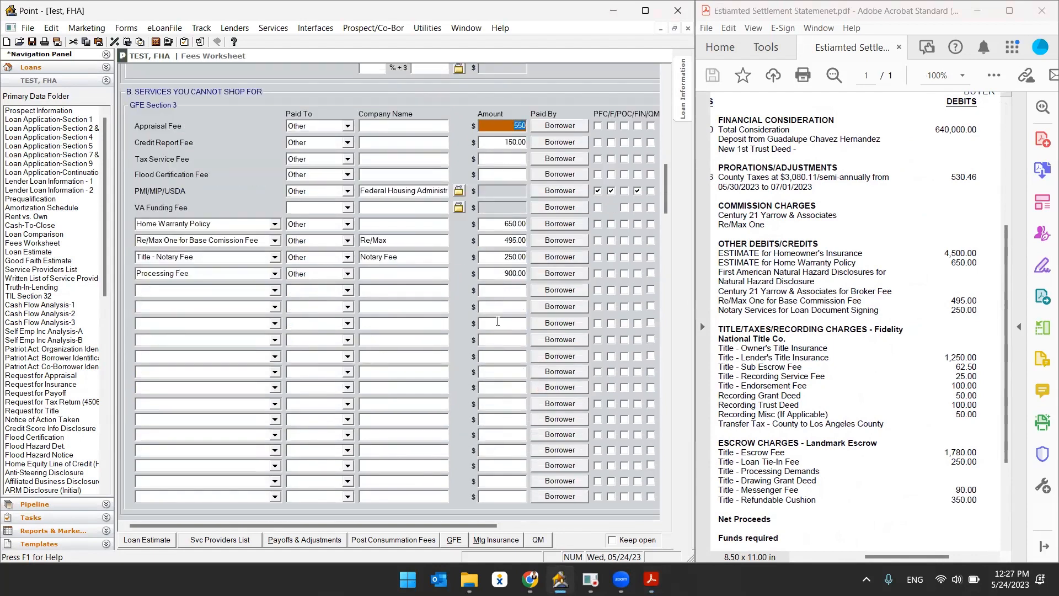
key("Tab")
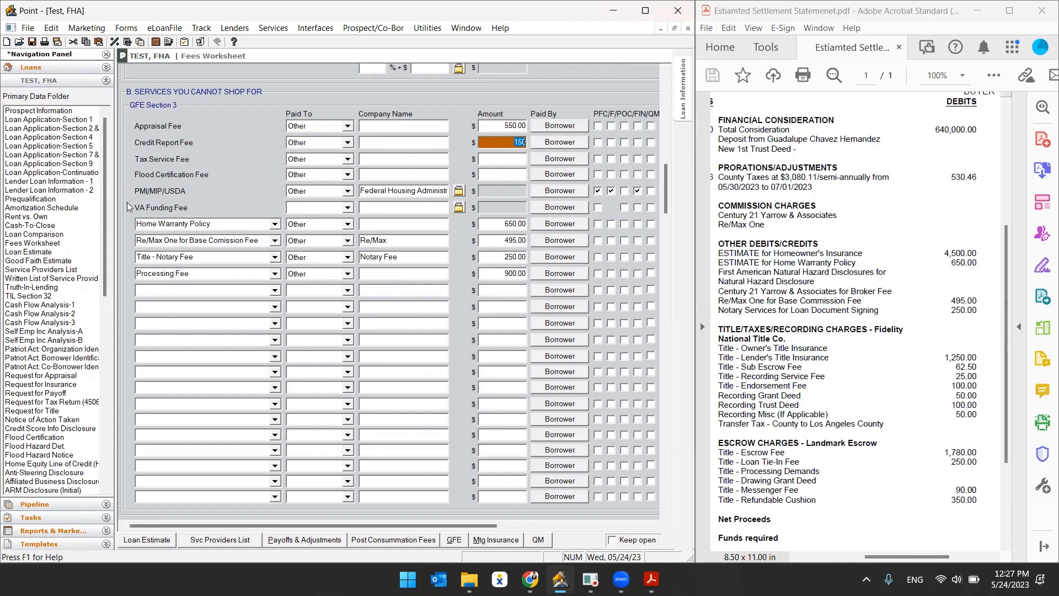
left_click(492, 194)
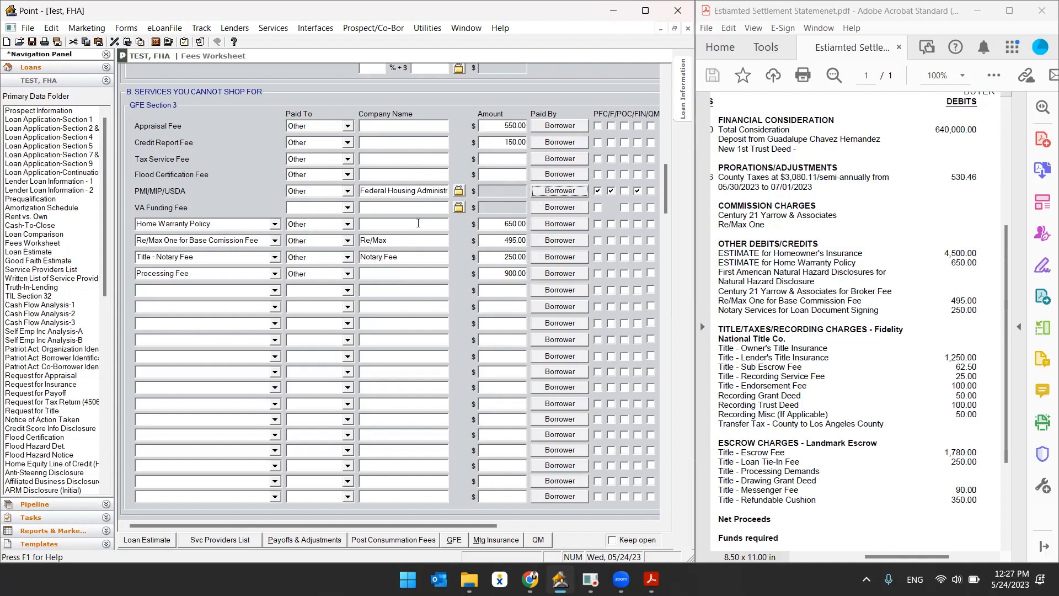
left_click(233, 227)
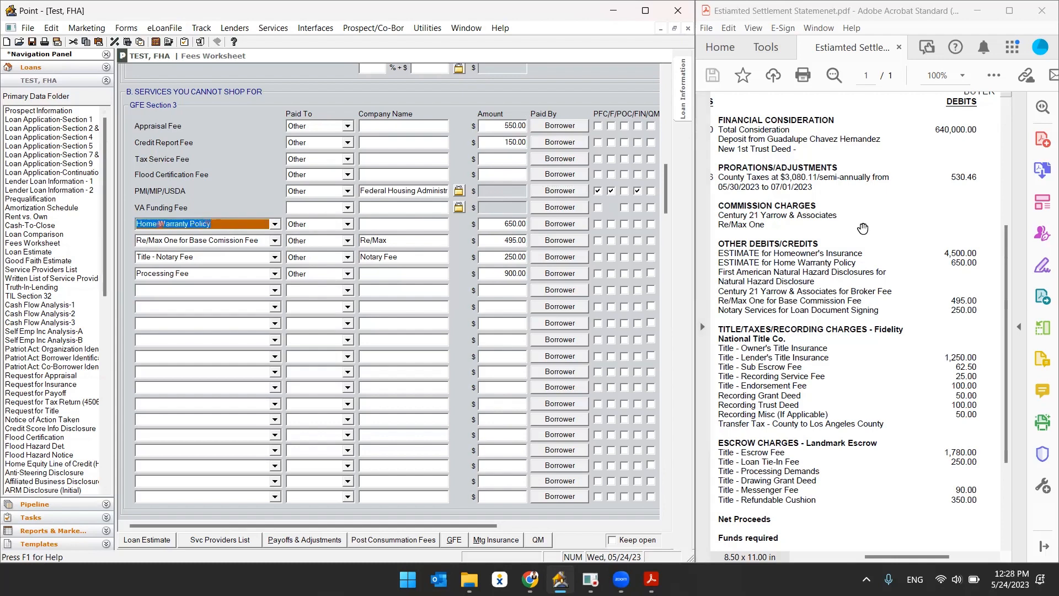
double_click(959, 263)
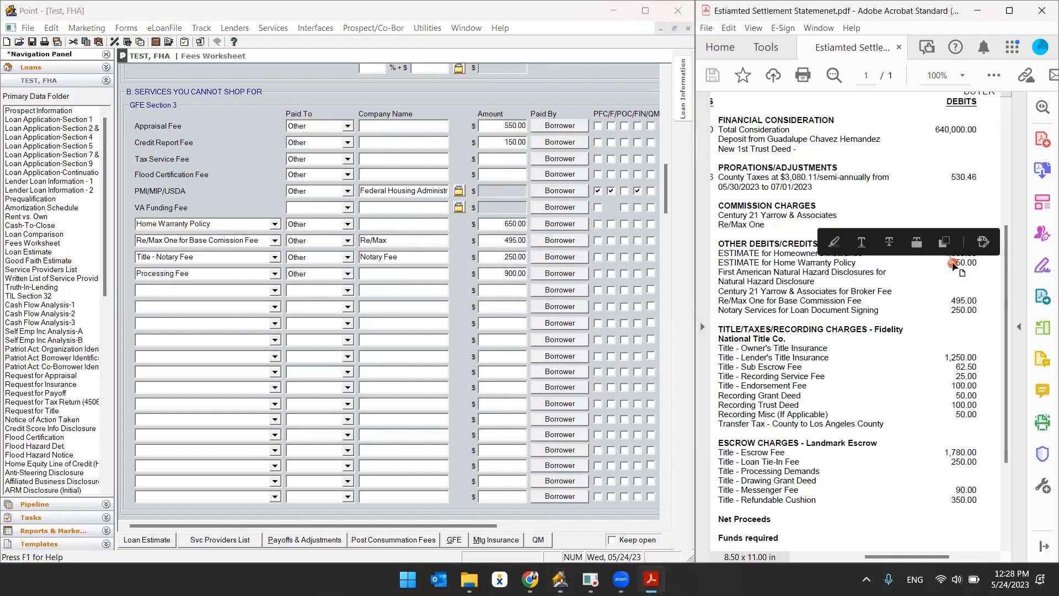
Highlight the home warranty and Re/Max base commission amounts on the settlement statement after matching them to the worksheet.
left_click(834, 241)
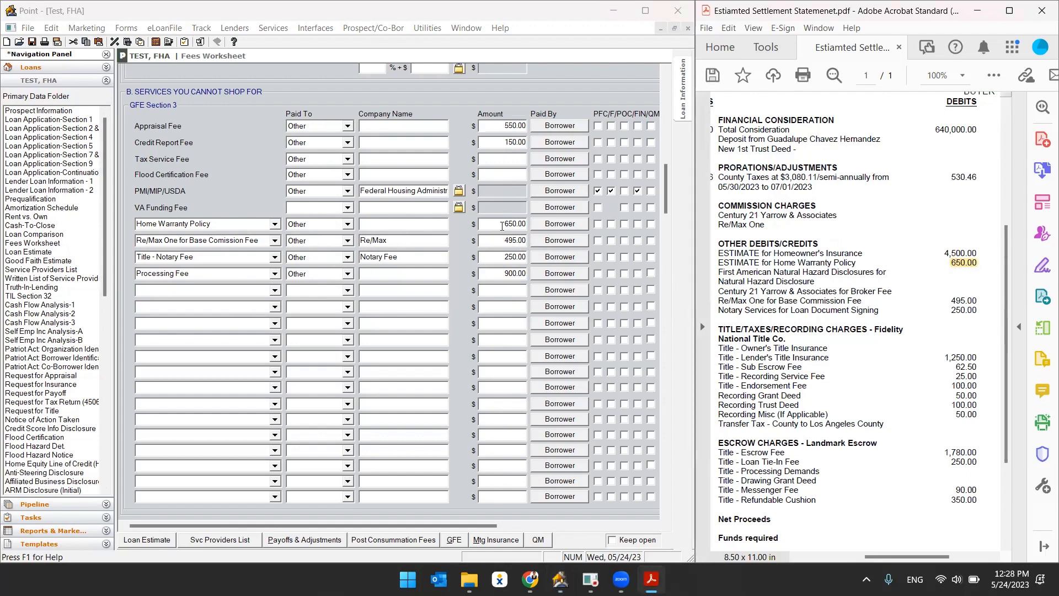
left_click(491, 244)
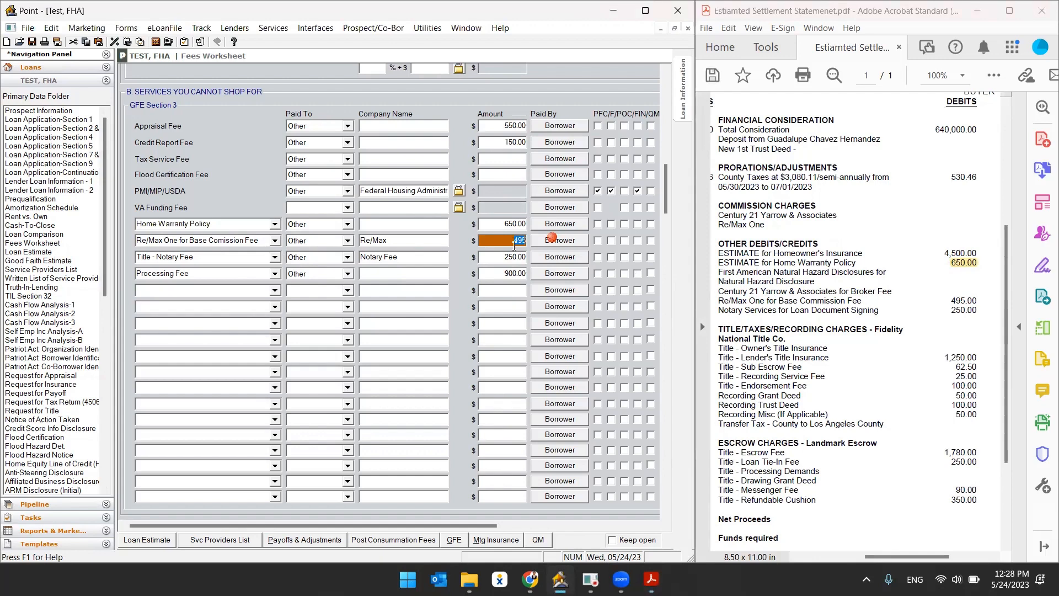
double_click(958, 301)
left_click(836, 274)
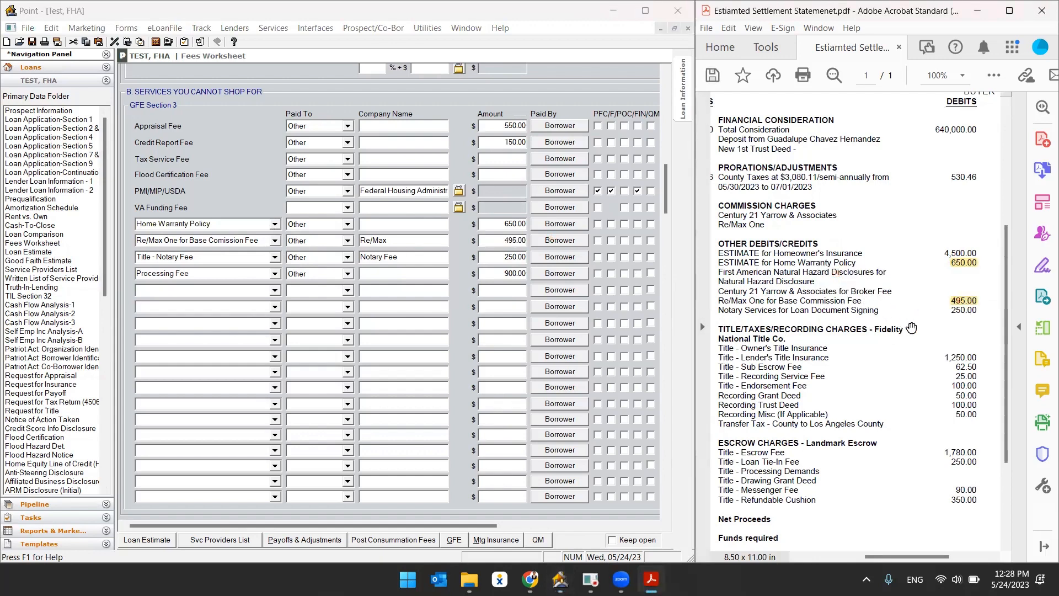
Highlight the notary loan-document signing fee amount on the settlement statement.
left_click(583, 255)
left_click(963, 307)
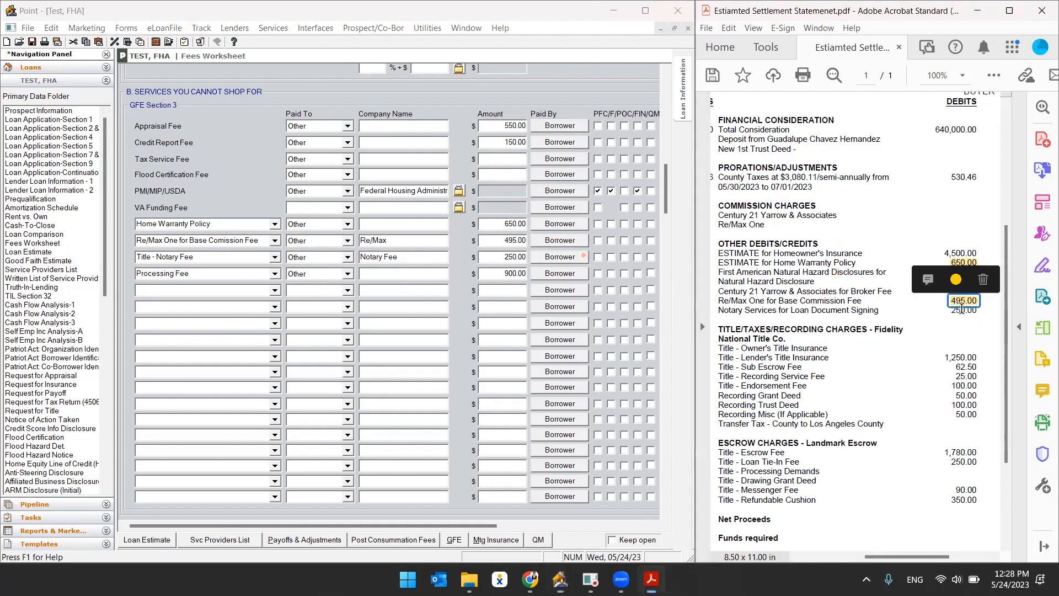
left_click(983, 310)
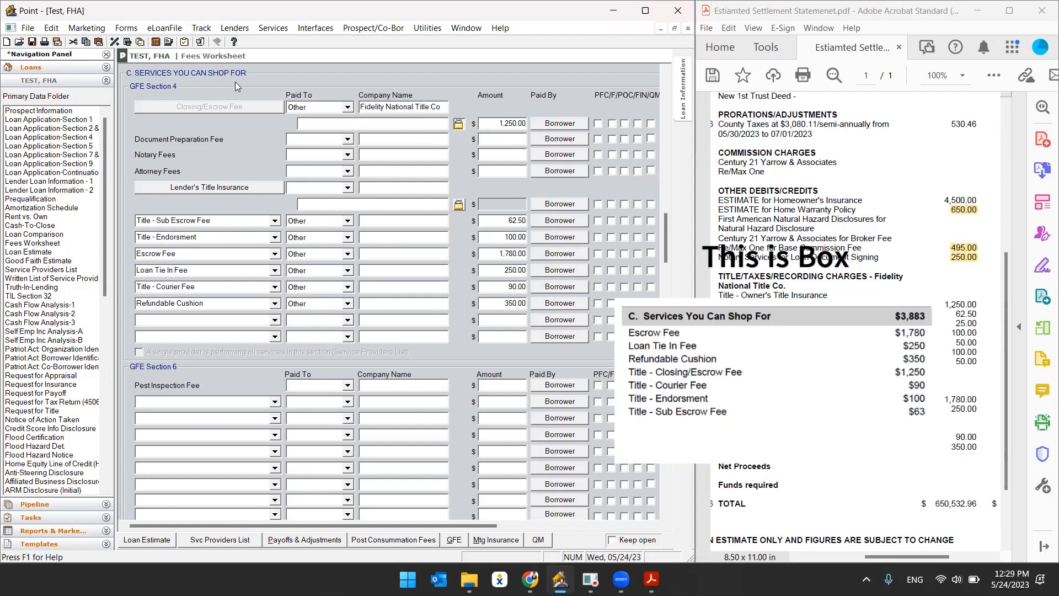
Check the section C closing/escrow fee company and amount, then highlight the lender's title insurance charge on the statement.
left_click(387, 107)
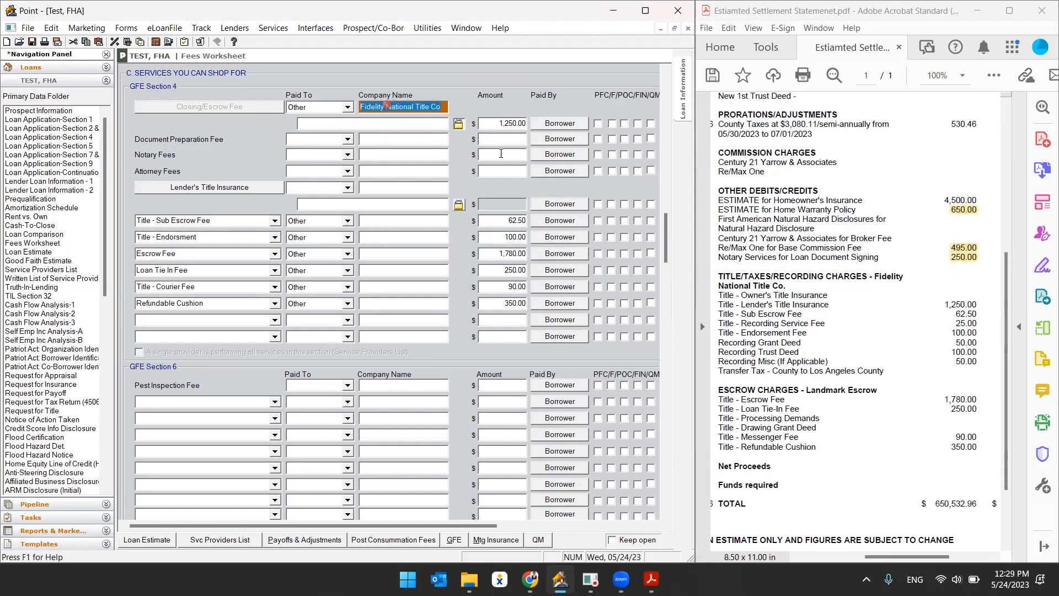
left_click(510, 123)
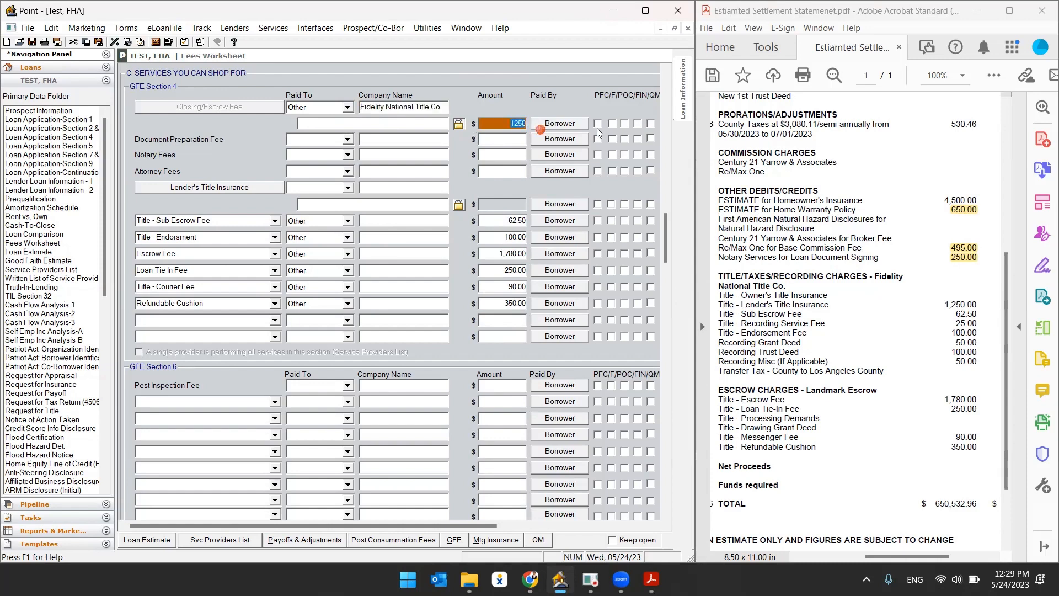
left_click(968, 302)
left_click(456, 149)
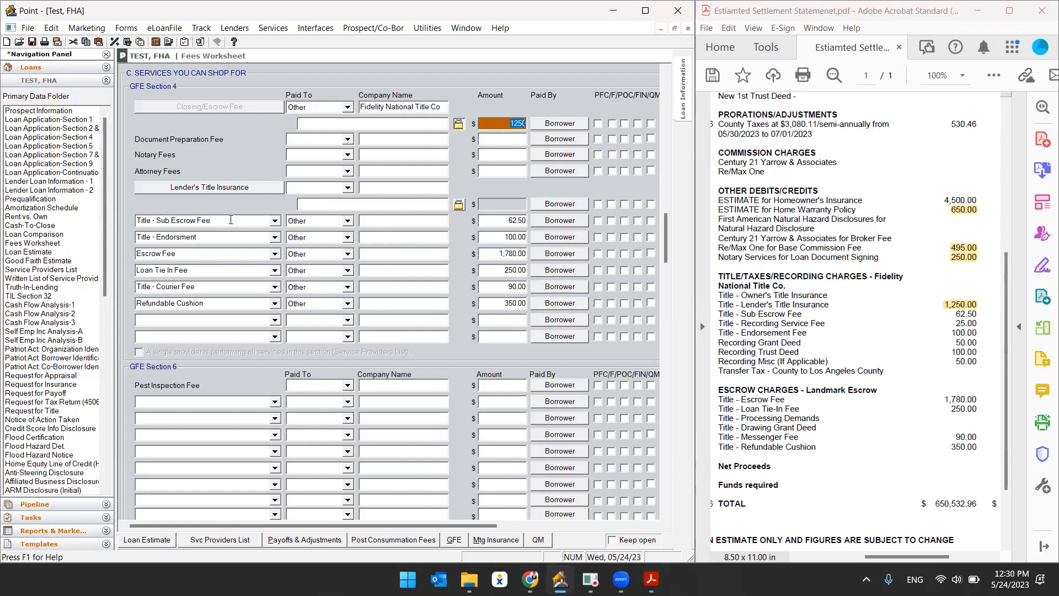
Highlight the title sub escrow fee on the statement after checking the worksheet's Title - Sub Escrow Fee amount.
left_click(189, 219)
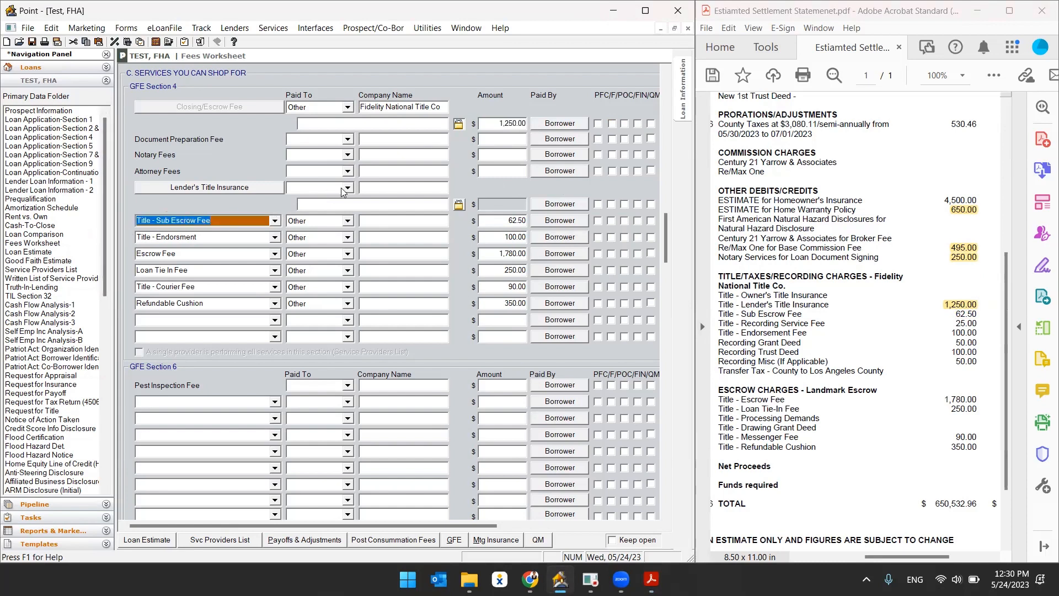
left_click(507, 221)
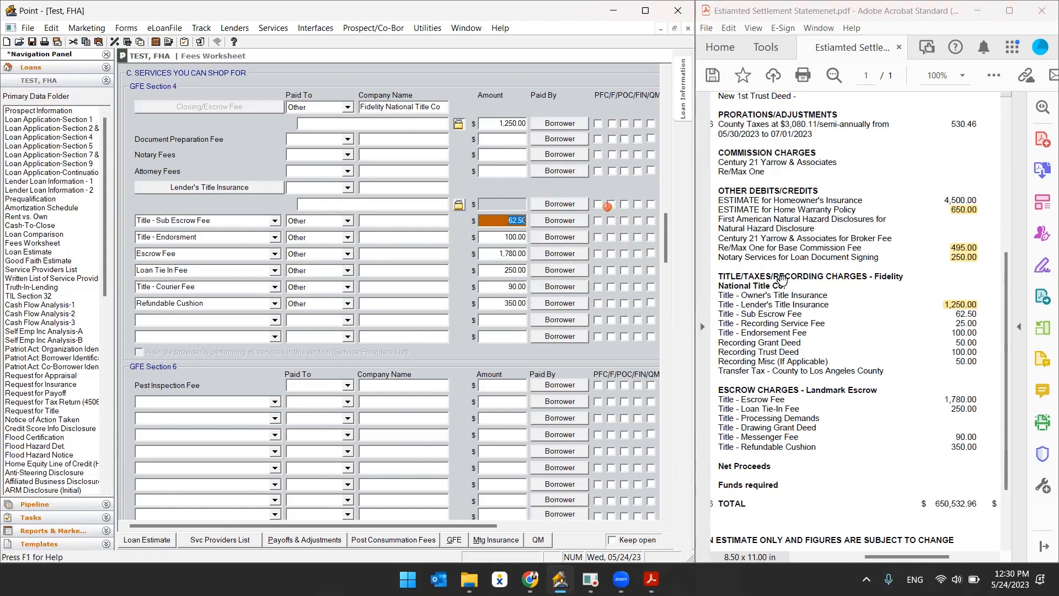
double_click(961, 314)
left_click(834, 293)
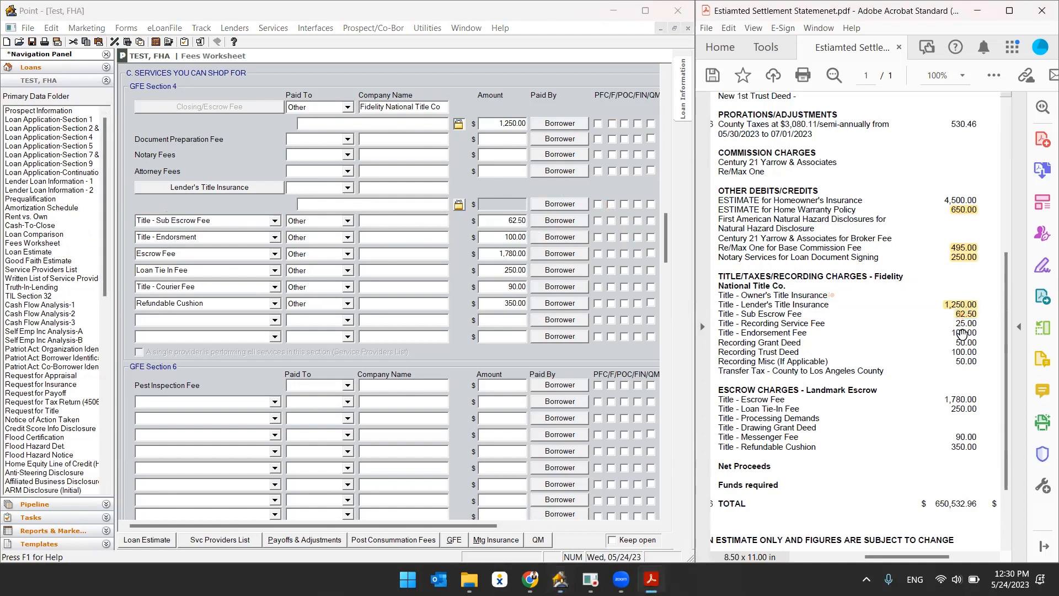
Examine the statement's recording charge lines and the worksheet's section E taxes and other government fees.
double_click(756, 324)
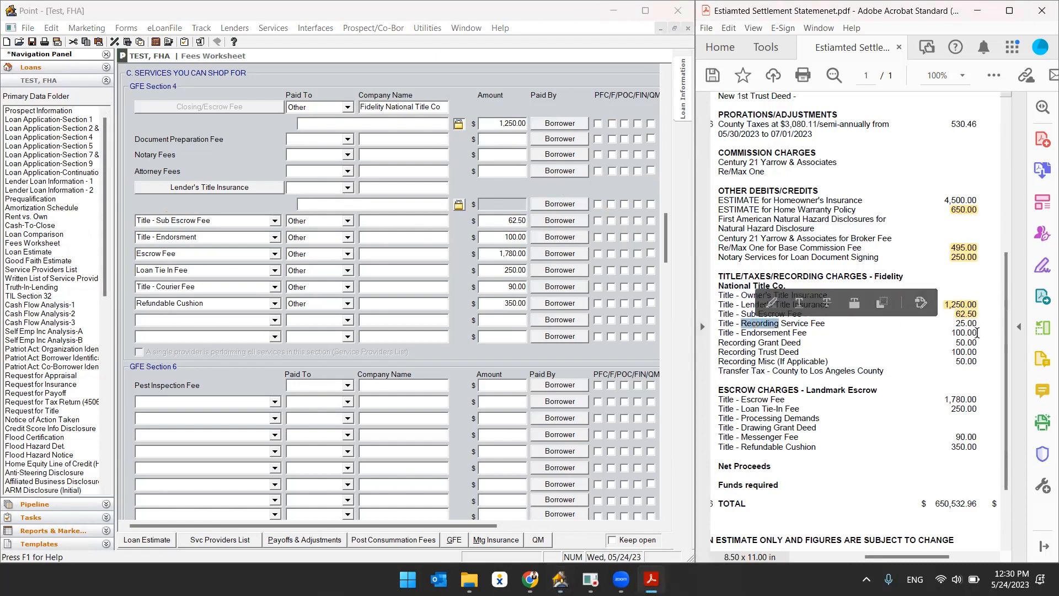
double_click(739, 343)
double_click(738, 352)
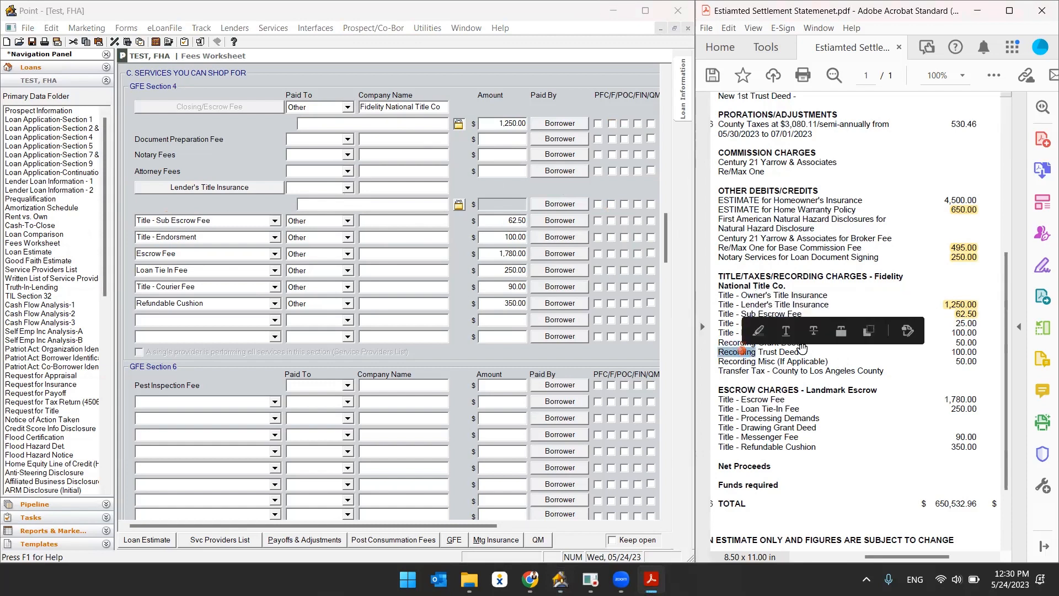
left_click(947, 343)
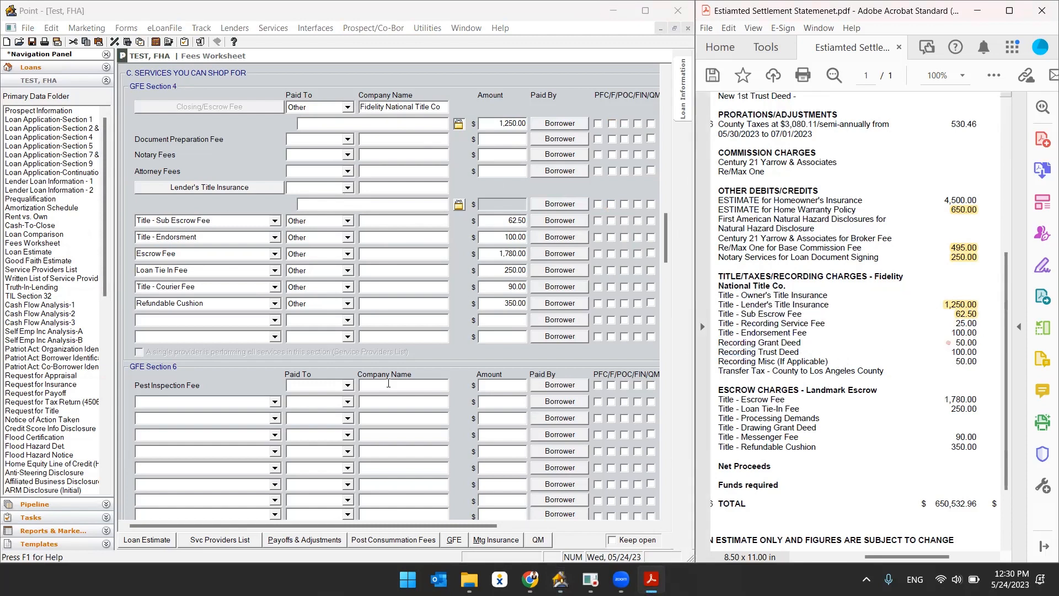
scroll(454, 384, "down", 5)
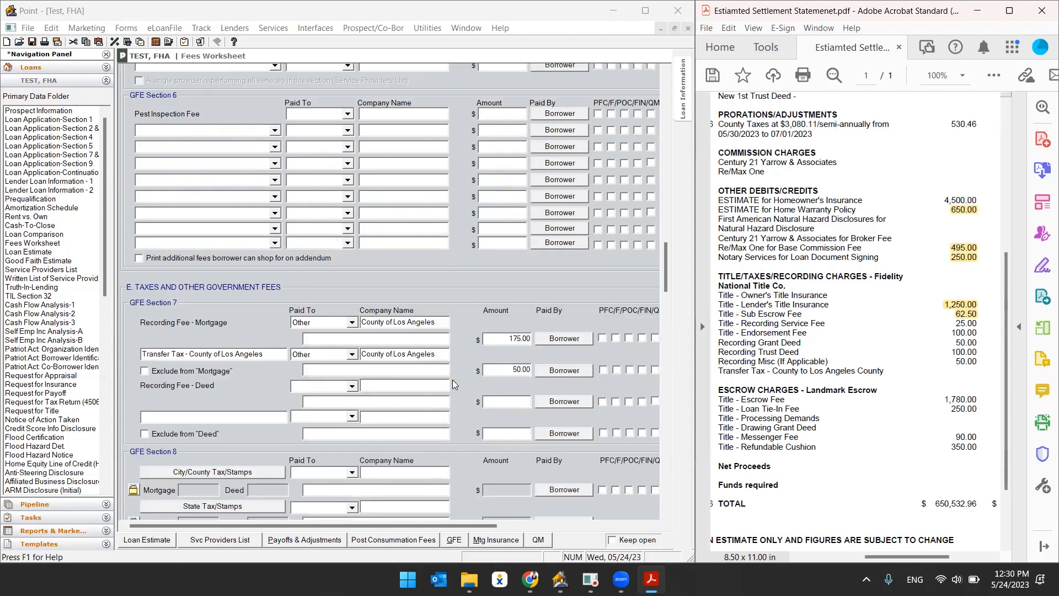
scroll(453, 385, "down", 2)
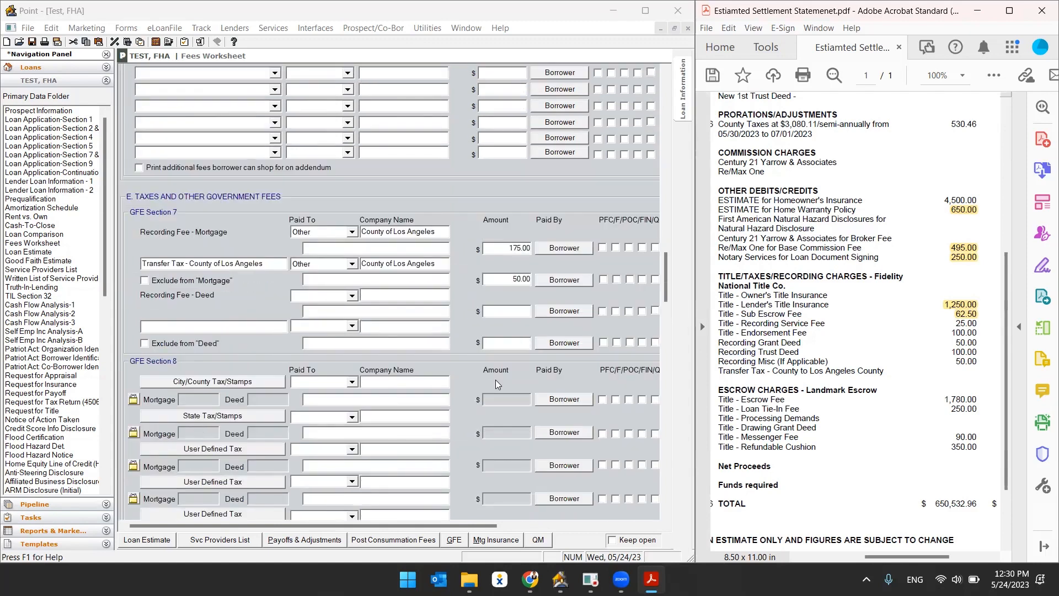
left_click(136, 197)
scroll(402, 361, "down", 6)
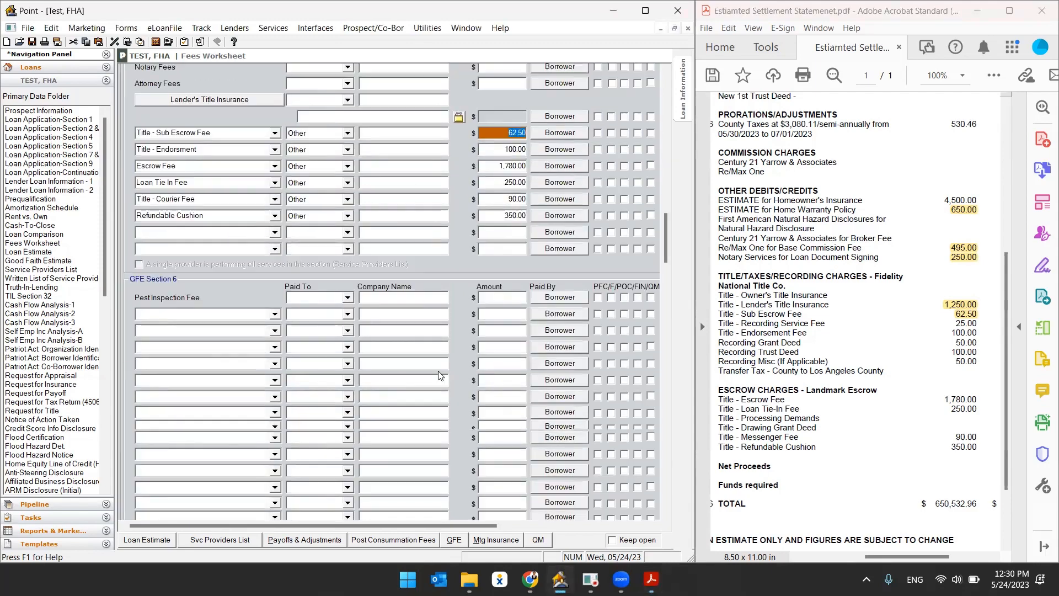
scroll(447, 388, "down", 8)
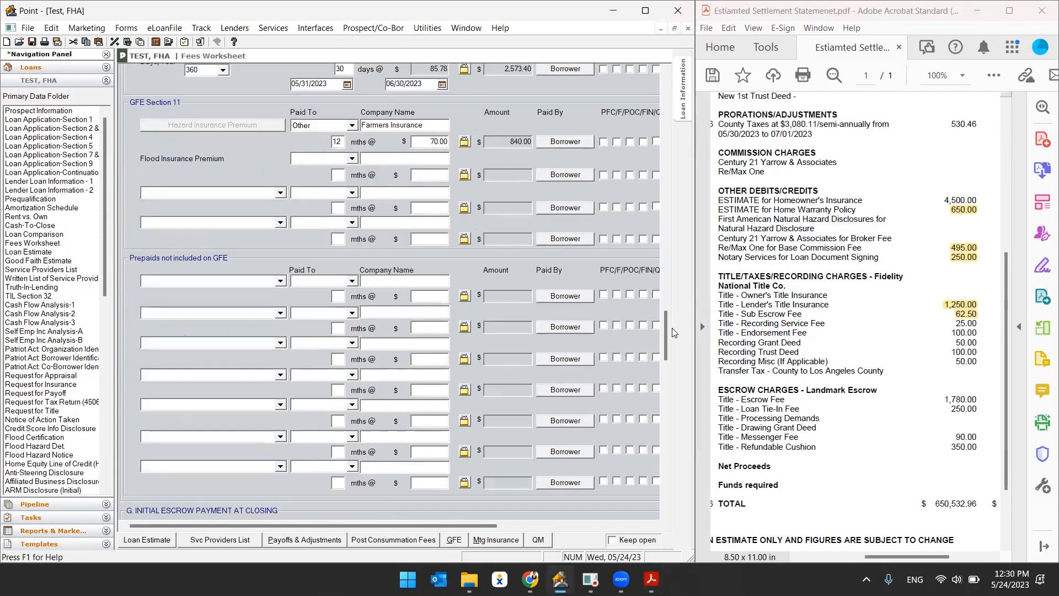
scroll(629, 331, "up", 10)
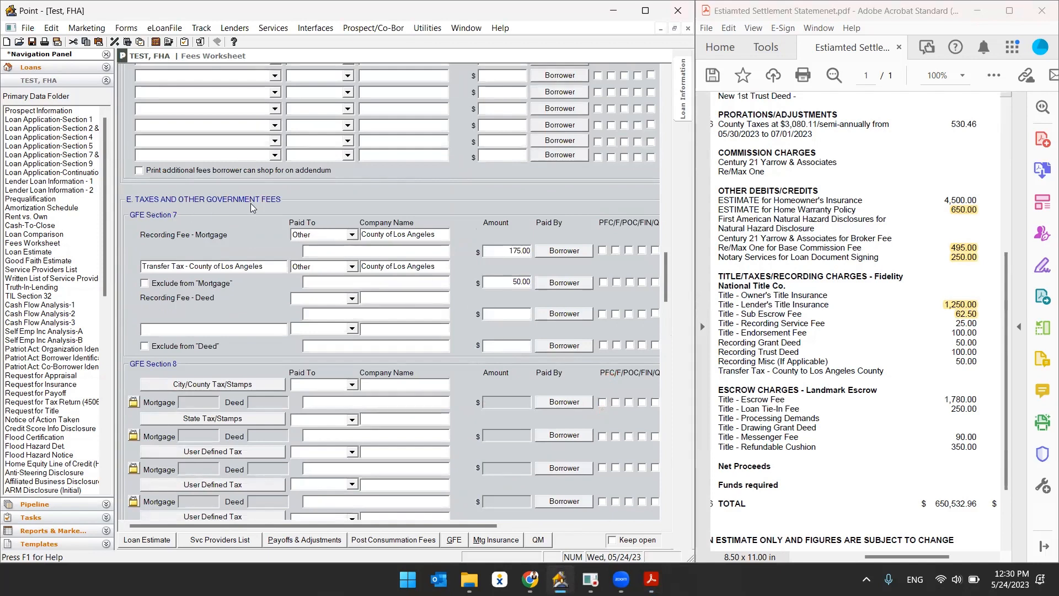
Highlight the recording service, recording grant deed, recording trust deed and miscellaneous recording amounts on the statement.
left_click(188, 242)
left_click(210, 244)
left_click(488, 249)
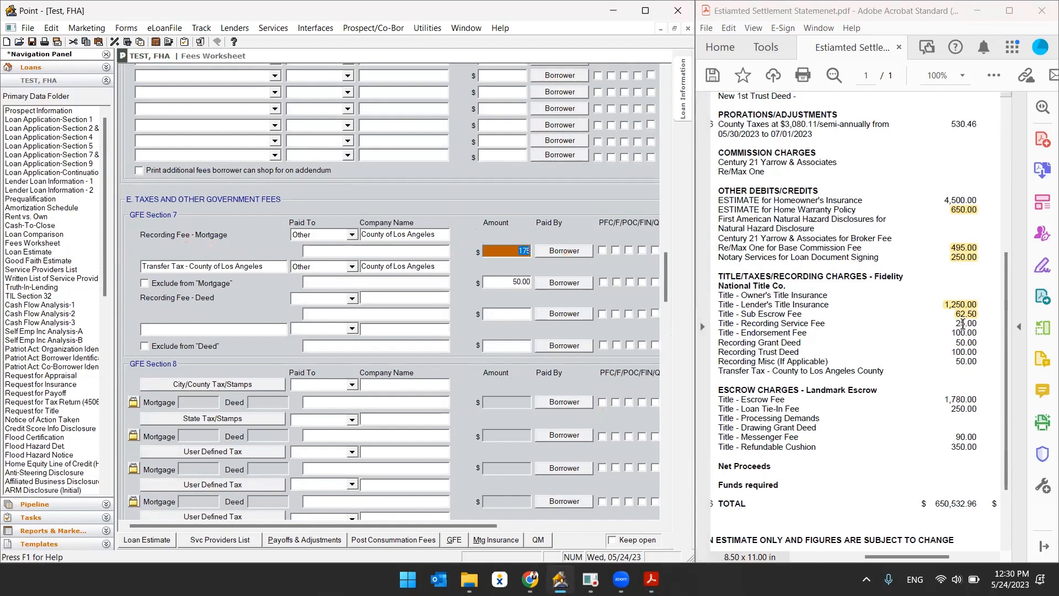
left_click(962, 323)
double_click(965, 323)
left_click(834, 308)
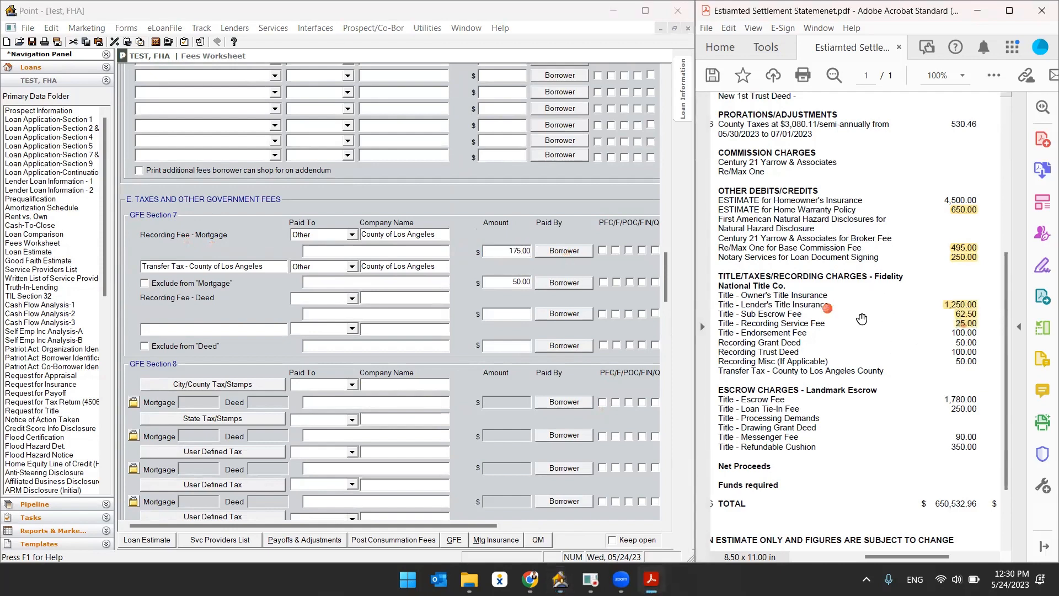
double_click(965, 341)
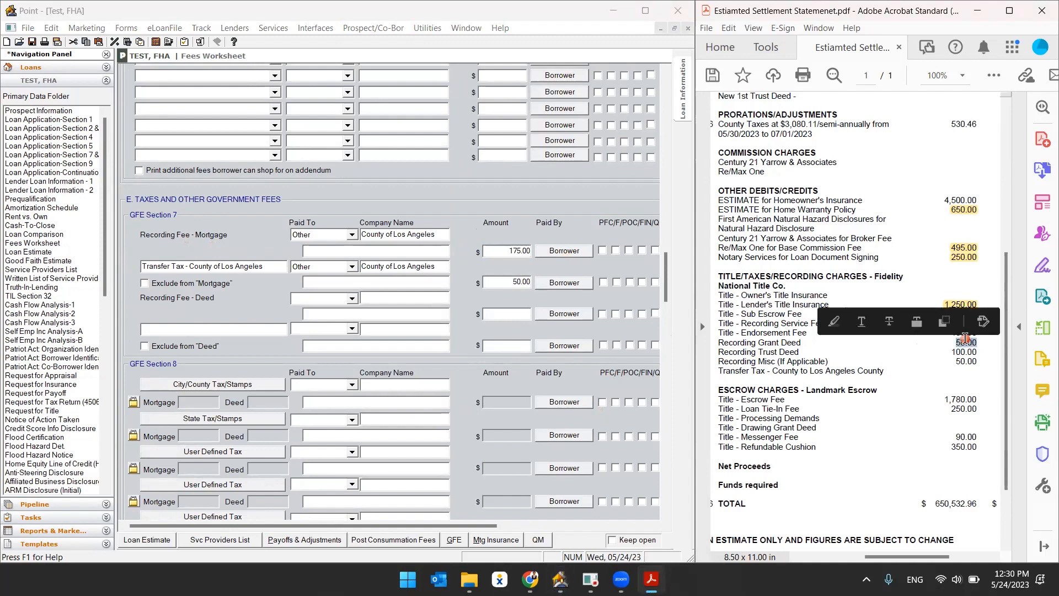
left_click(836, 324)
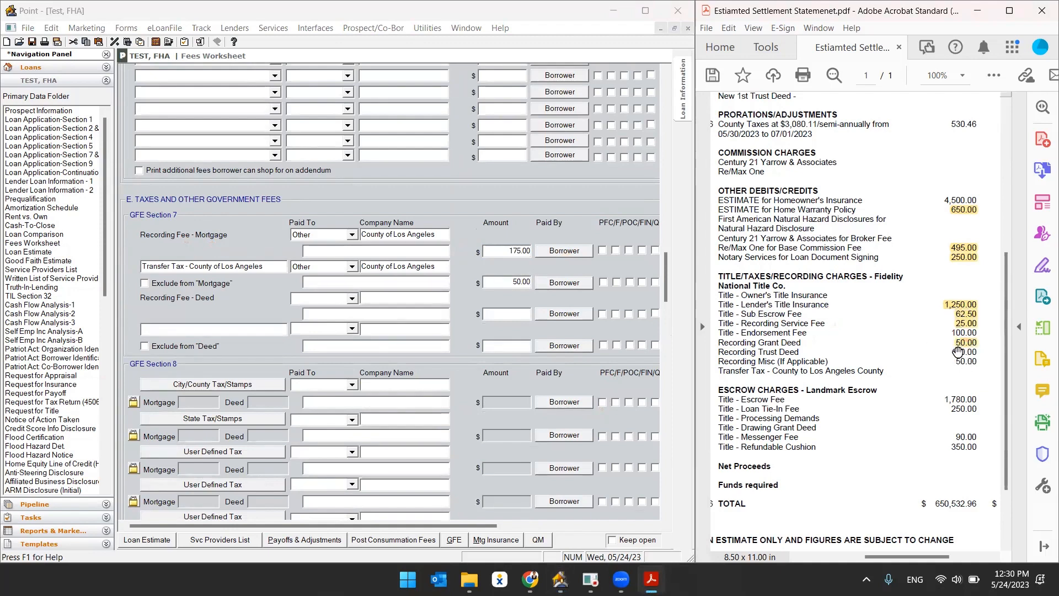
double_click(964, 351)
left_click(826, 334)
double_click(960, 362)
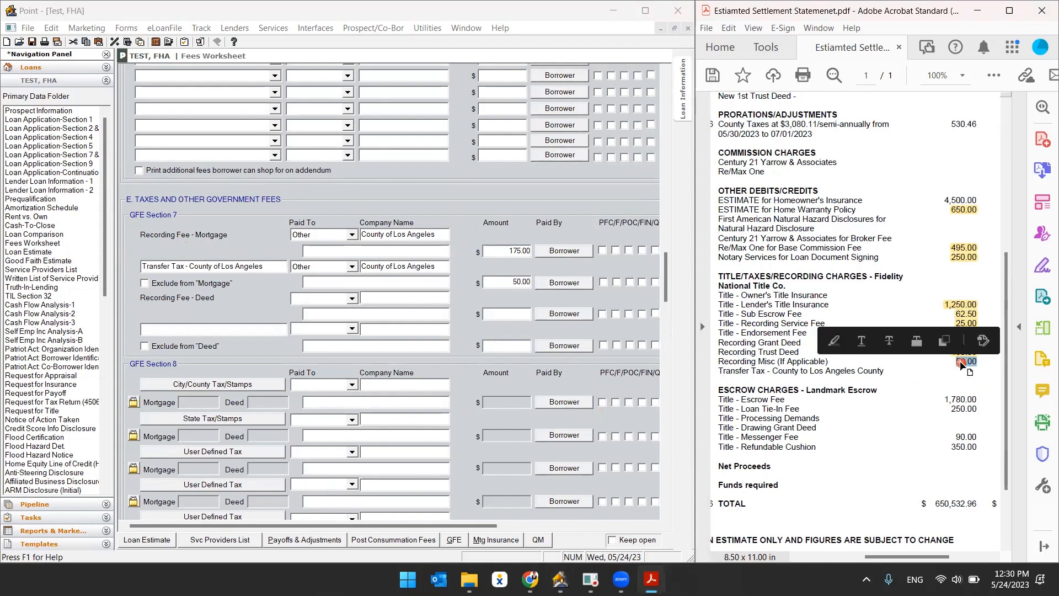
left_click(829, 344)
Set the mortgage recording fee to 225.00 and clear the transfer tax amount and its company name.
left_click(672, 308)
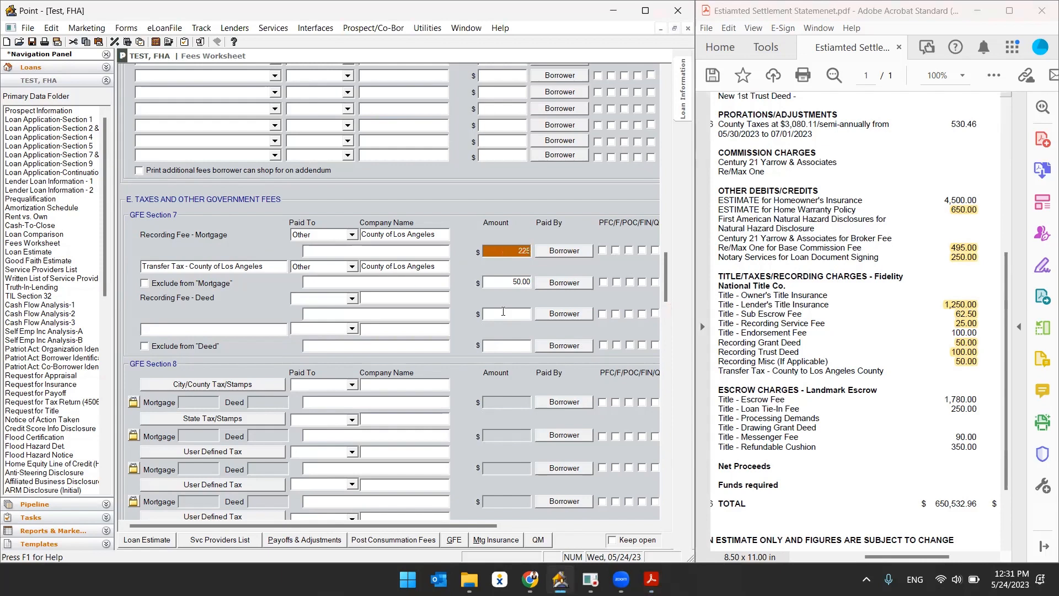
left_click(496, 282)
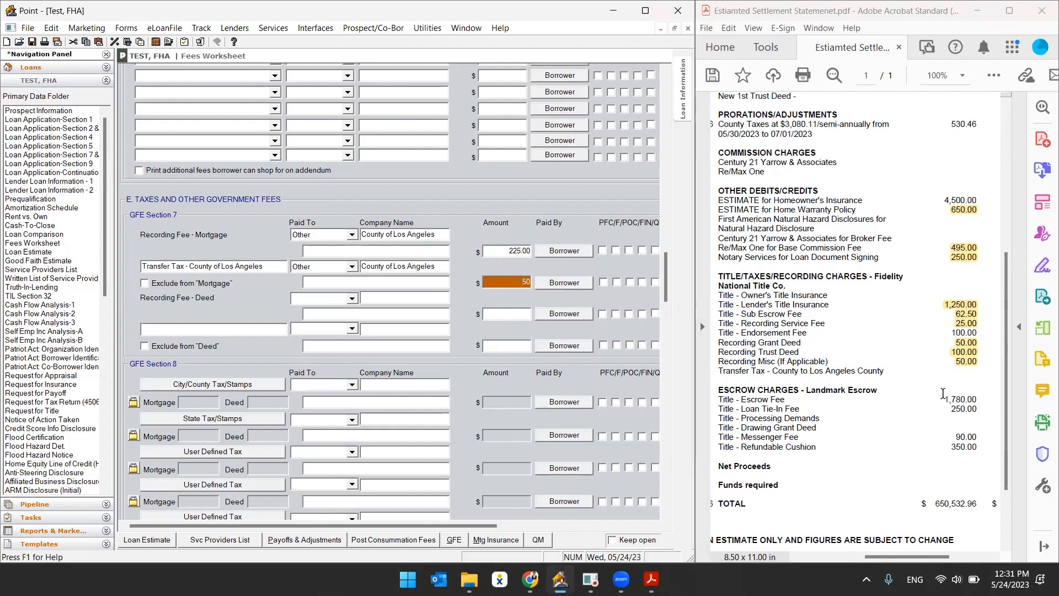
double_click(509, 283)
double_click(434, 267)
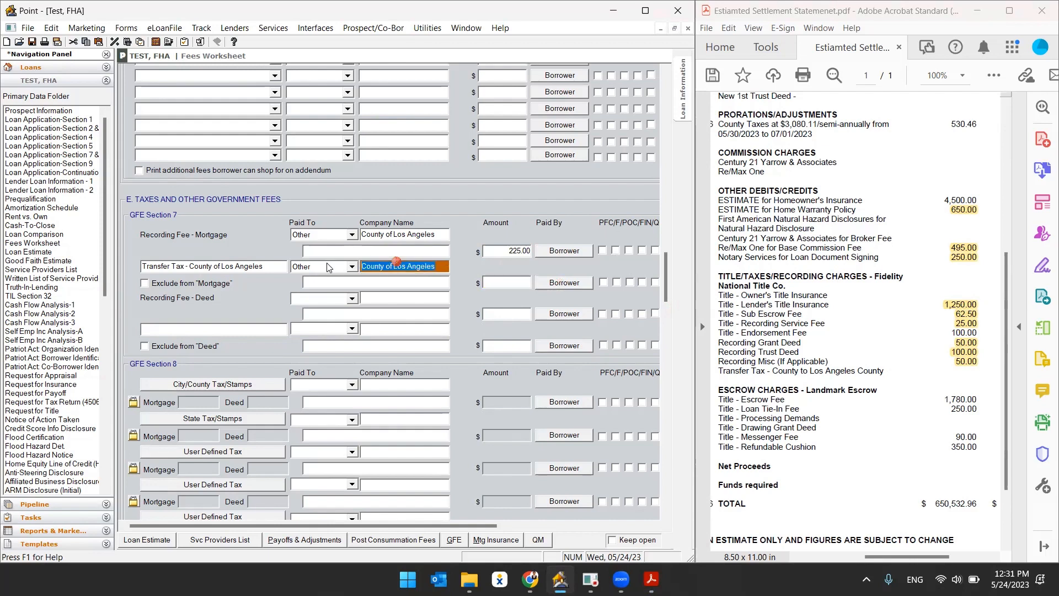
key("Delete")
left_click(503, 286)
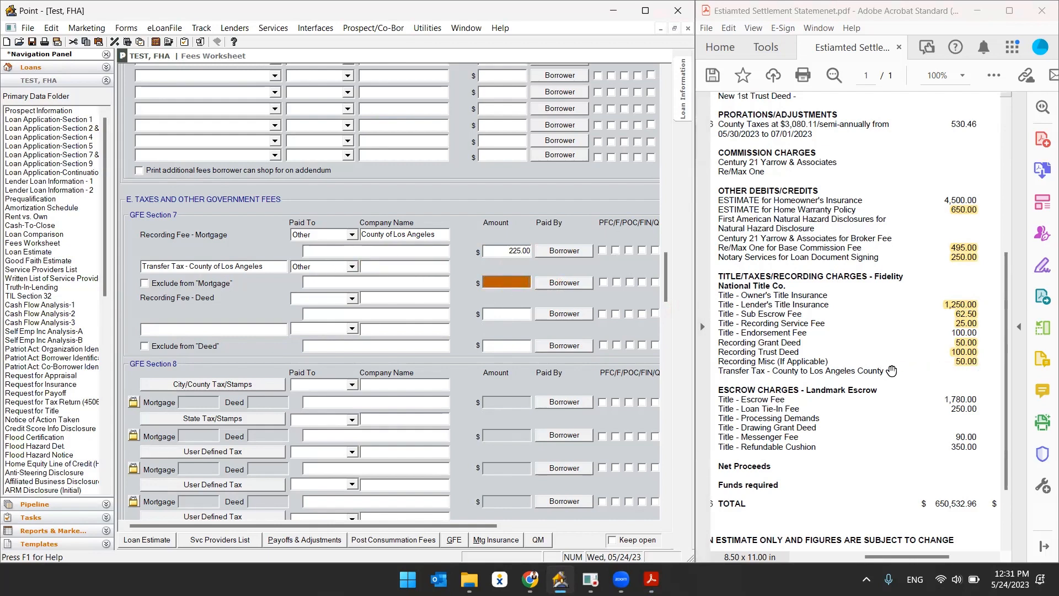
Highlight the title endorsement fee on the statement and review the section C endorsement and escrow fee entries.
left_click_drag(753, 372, 820, 376)
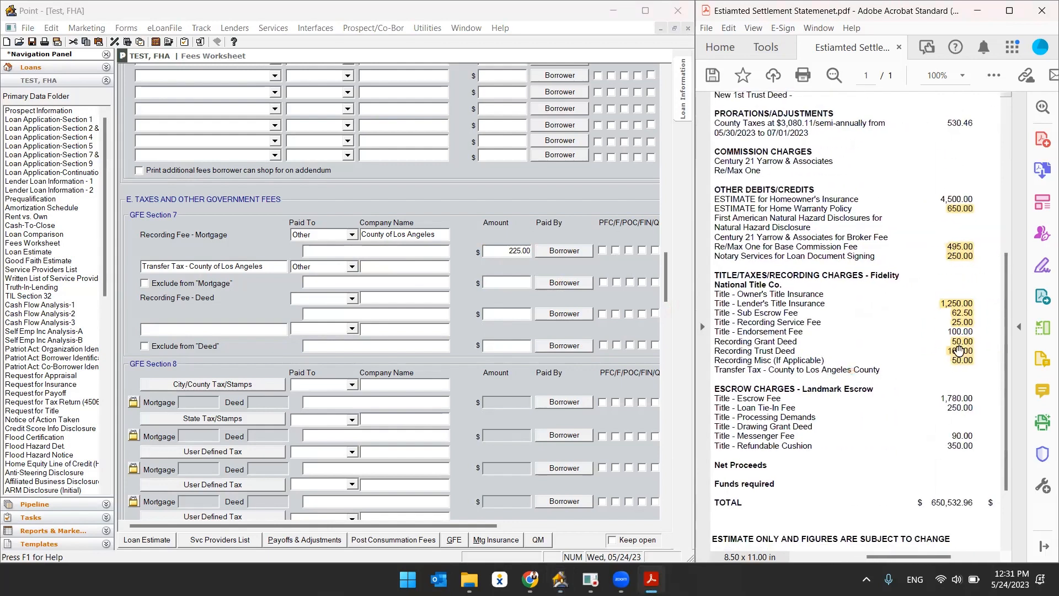
scroll(471, 389, "up", 5)
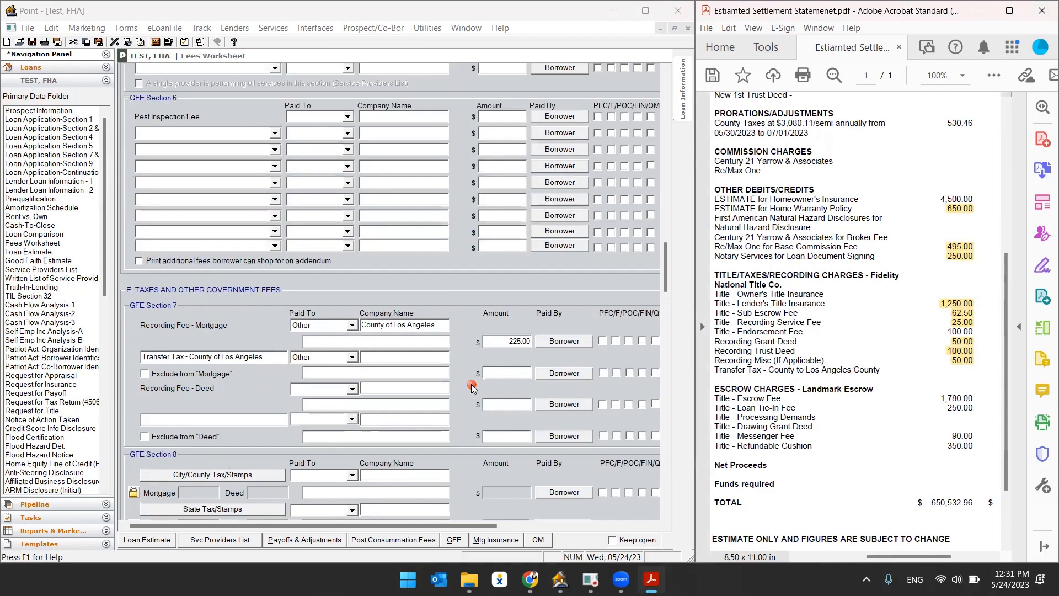
scroll(463, 408, "up", 2)
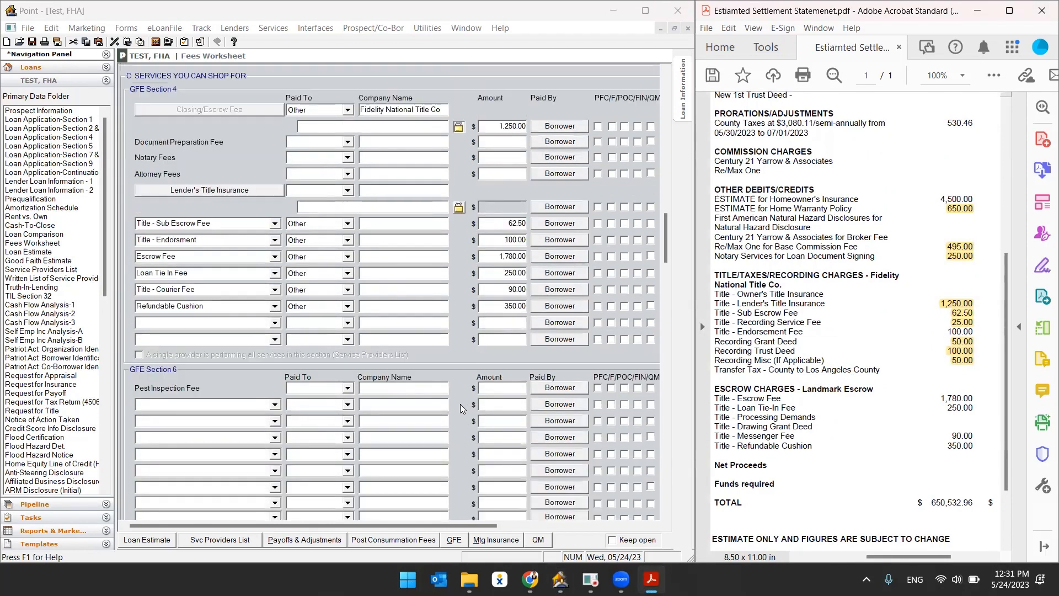
scroll(462, 408, "up", 2)
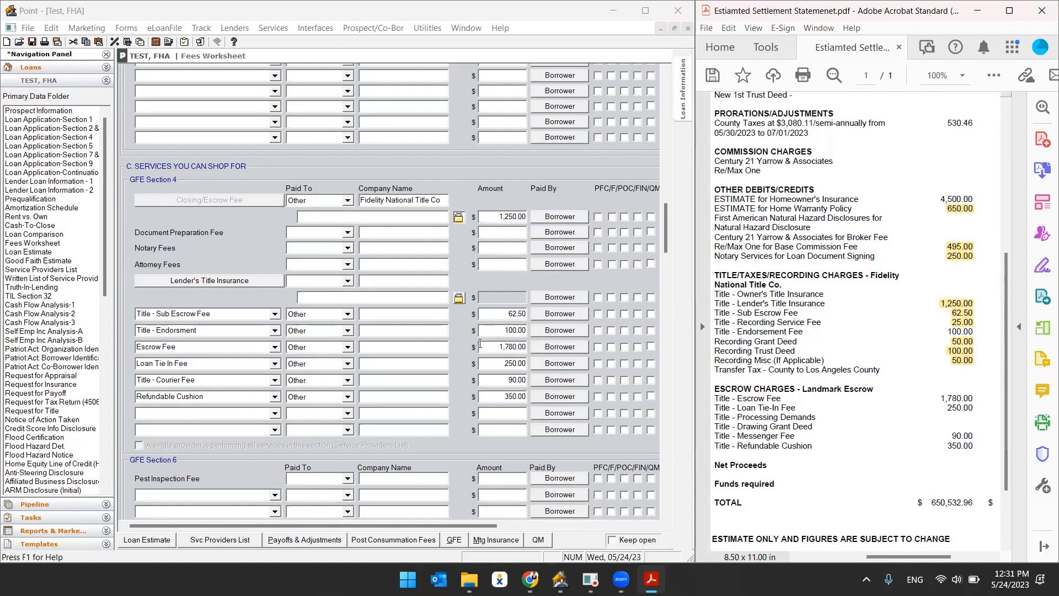
double_click(956, 331)
left_click(823, 312)
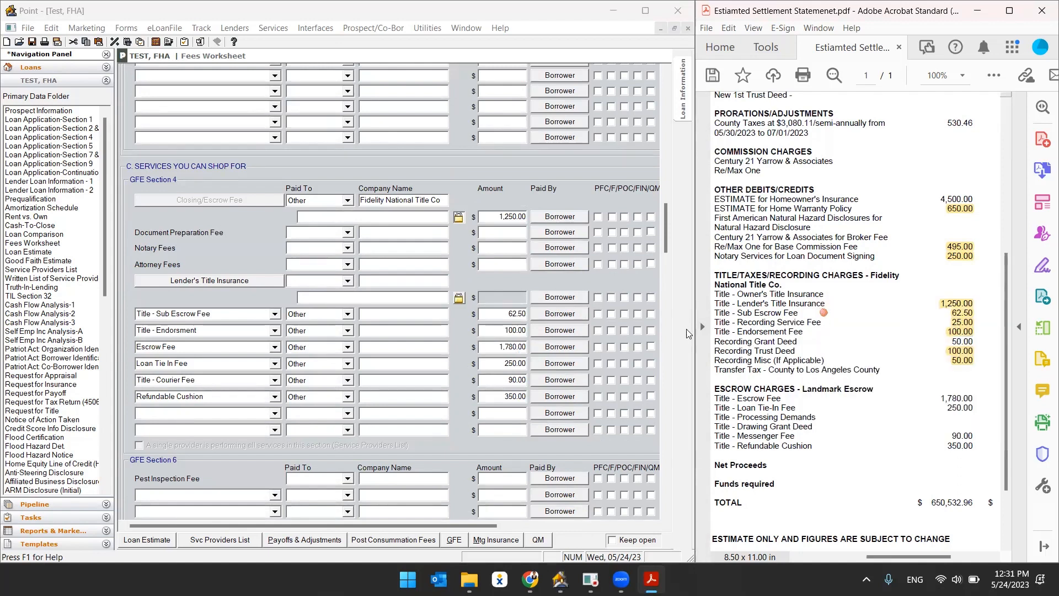
left_click(502, 330)
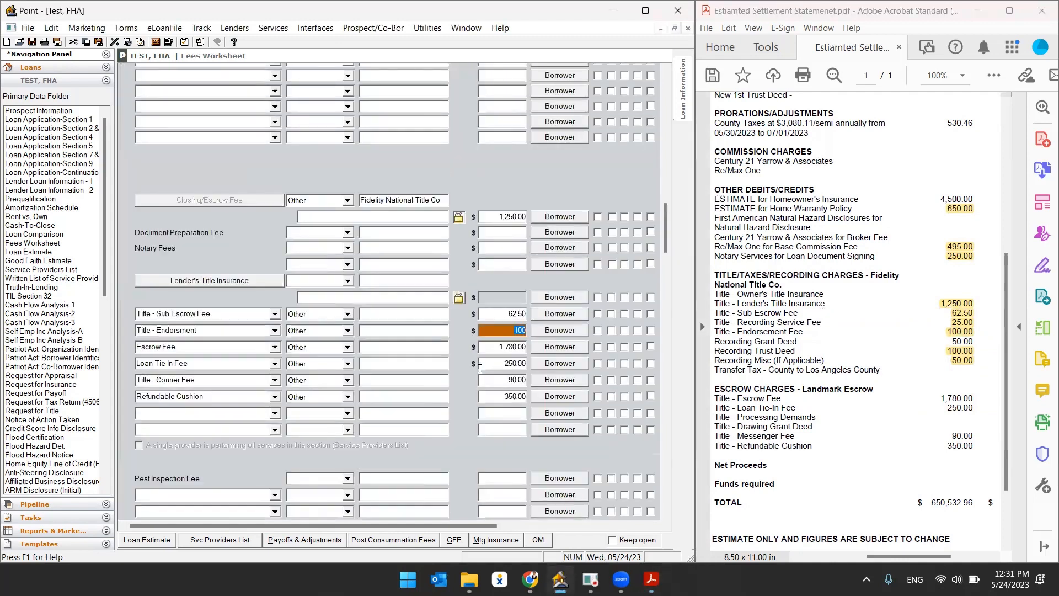
left_click(250, 330)
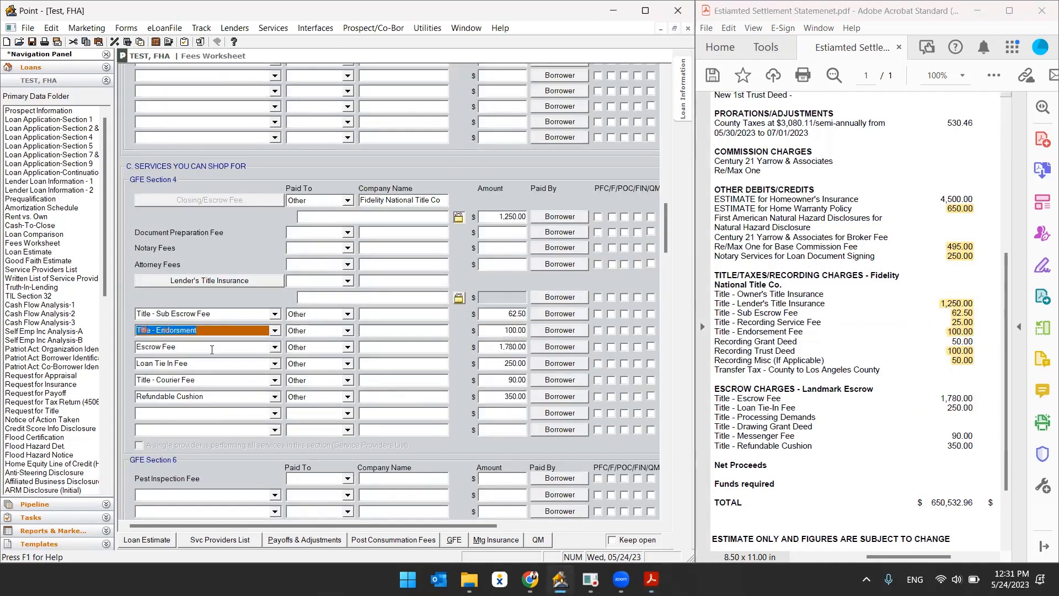
left_click(212, 349)
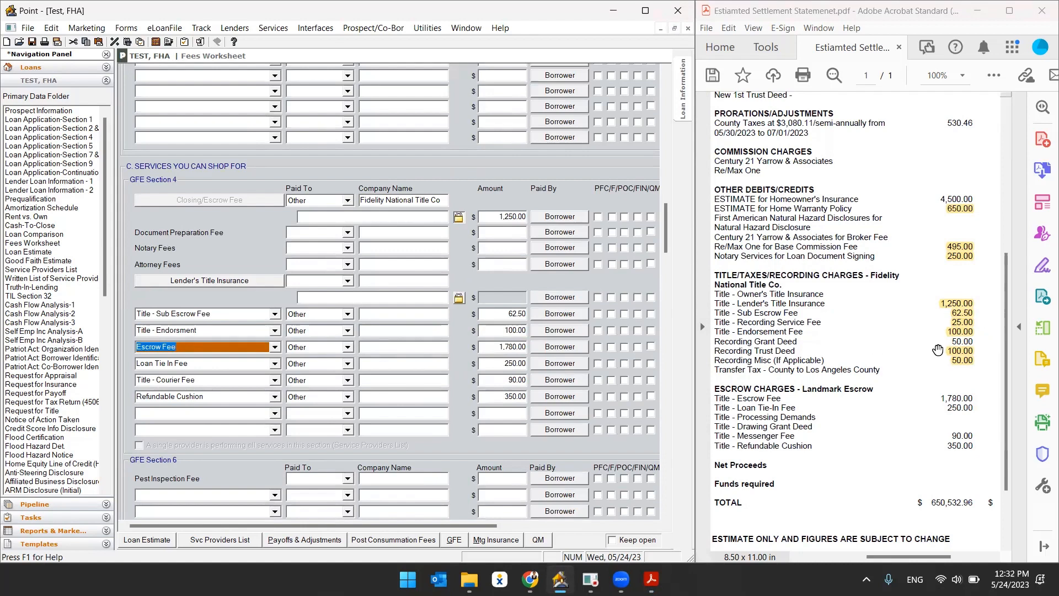
Highlight the escrow fee and loan tie-in fee amounts on the statement after comparing them with the worksheet entries.
left_click_drag(940, 397, 974, 398)
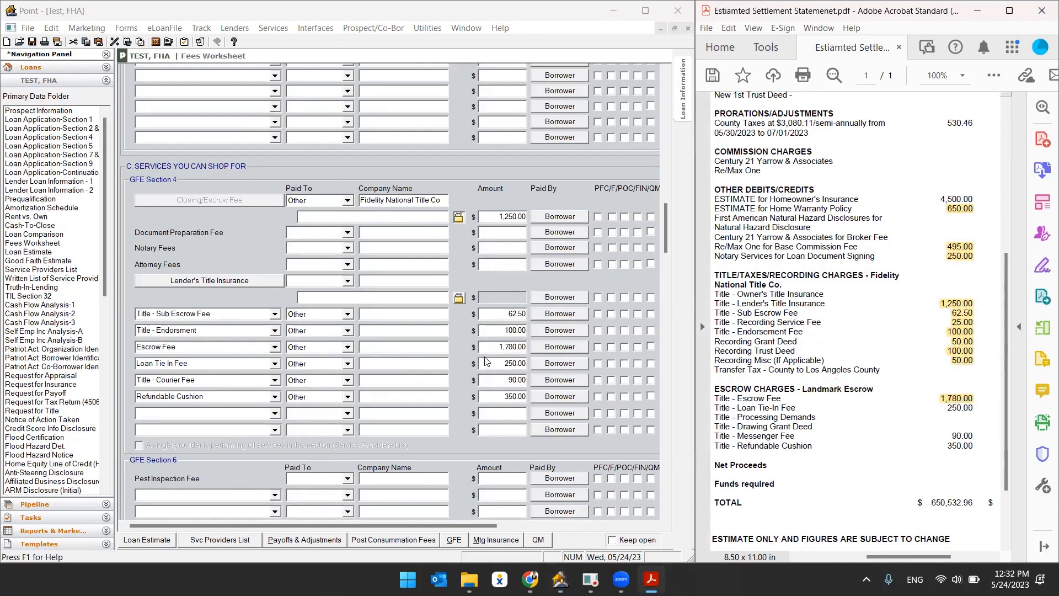
left_click(150, 362)
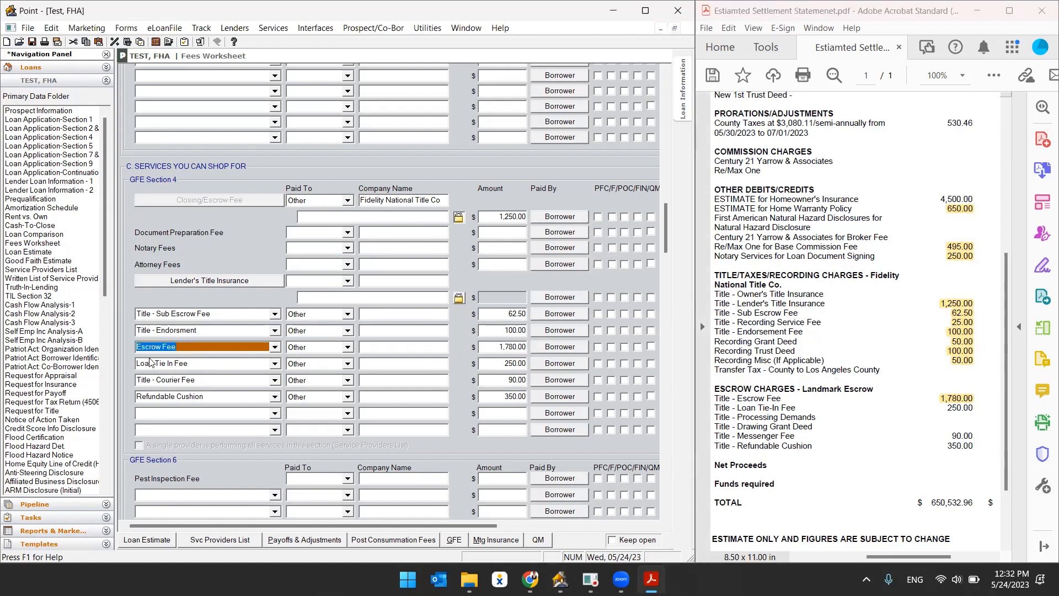
left_click(150, 361)
left_click(497, 363)
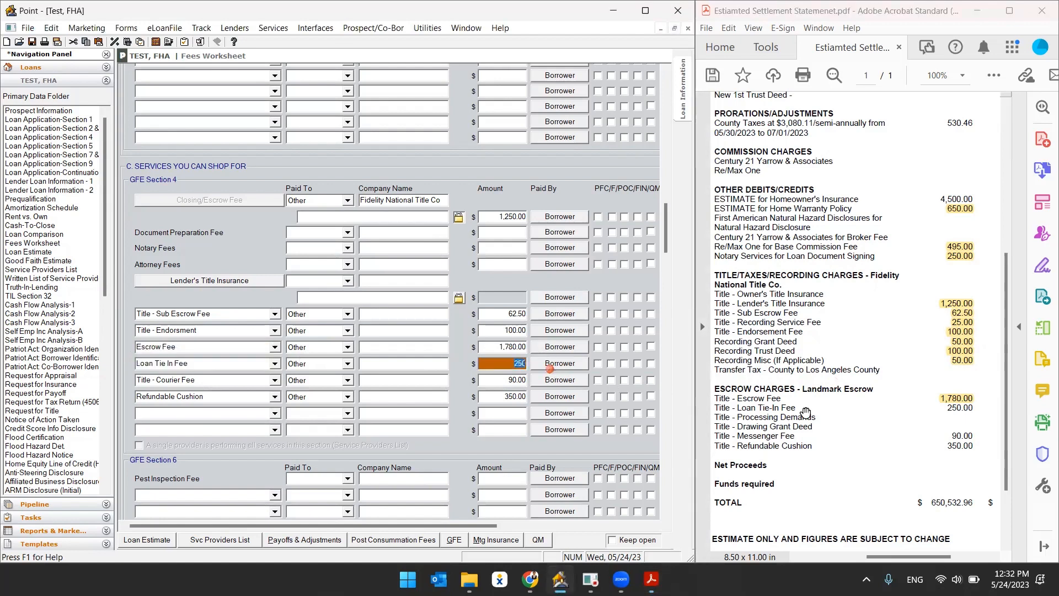
double_click(953, 408)
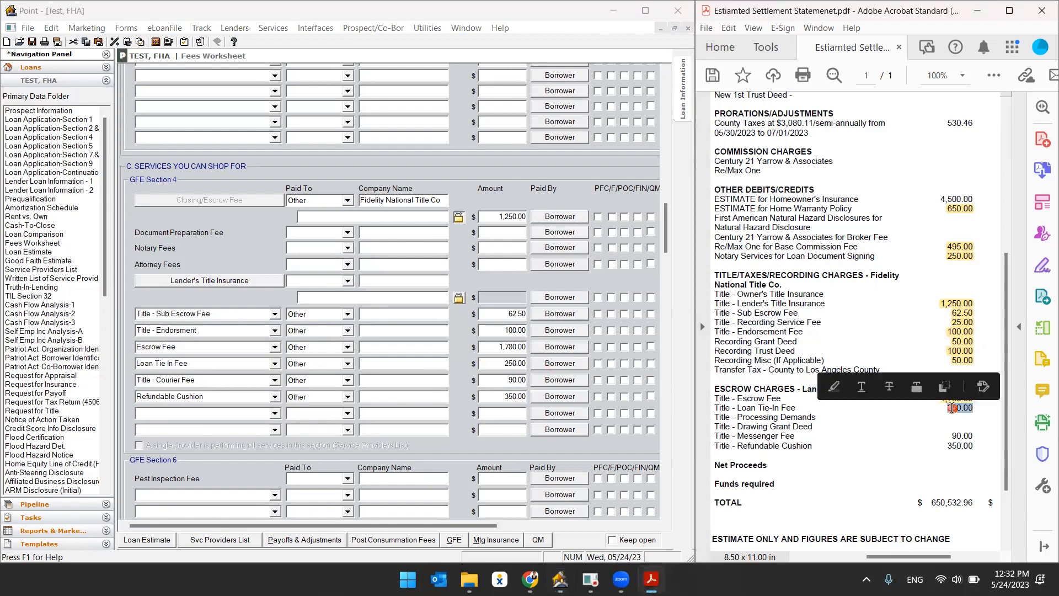
left_click(834, 386)
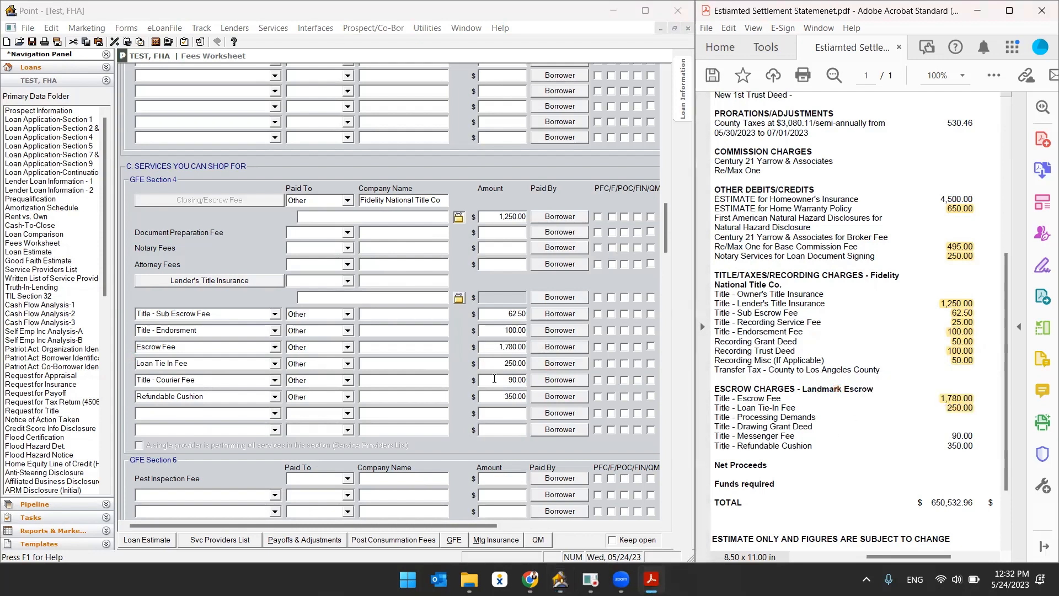
Check the Title - Courier Fee entry and highlight the matching 90.00 messenger fee on the statement.
left_click(218, 380)
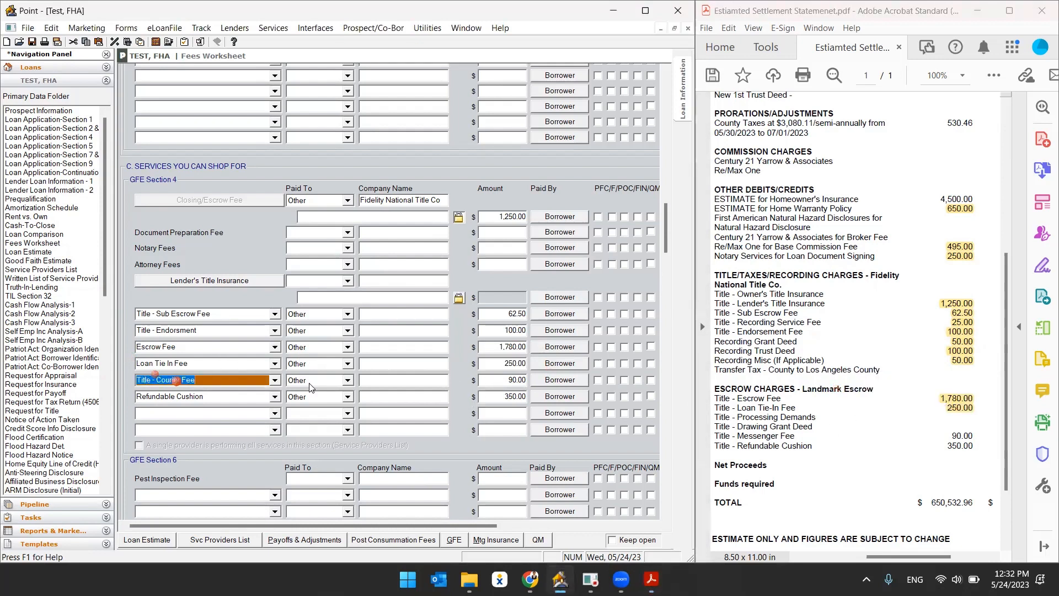
left_click(275, 380)
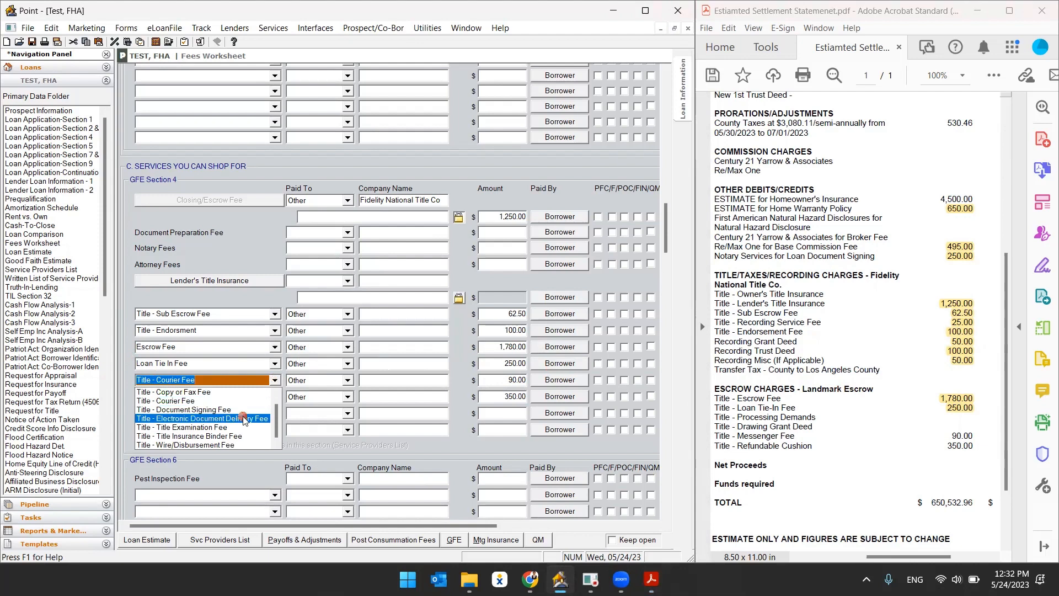
left_click(187, 401)
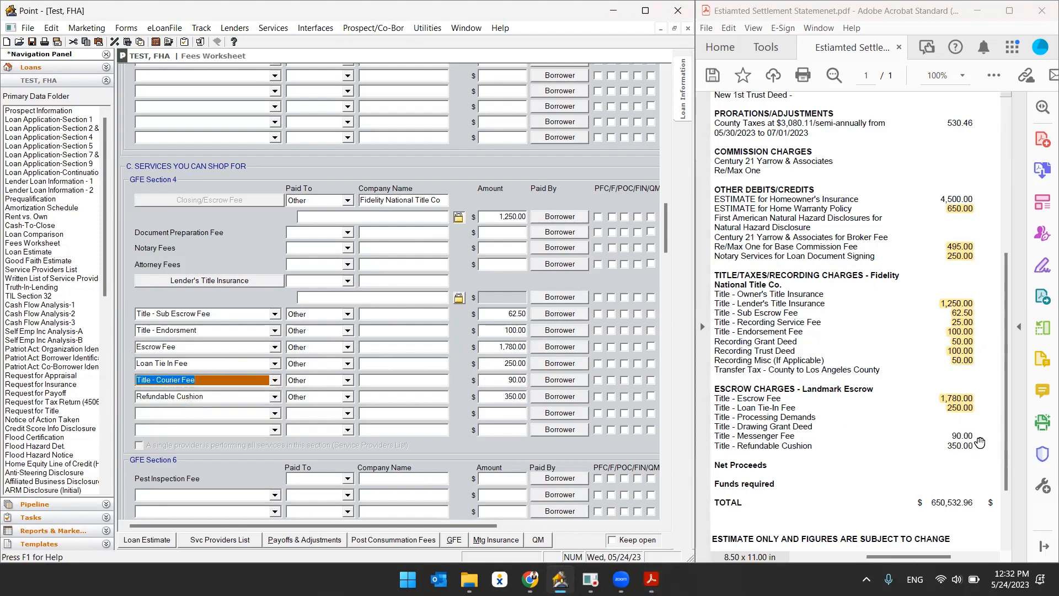
left_click(958, 439)
double_click(958, 438)
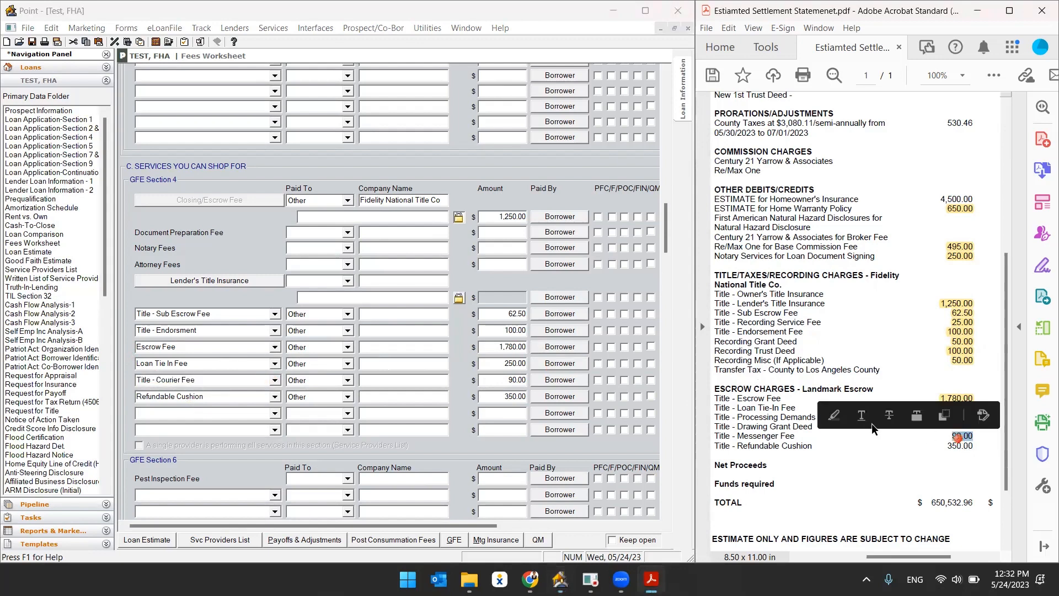
left_click(836, 417)
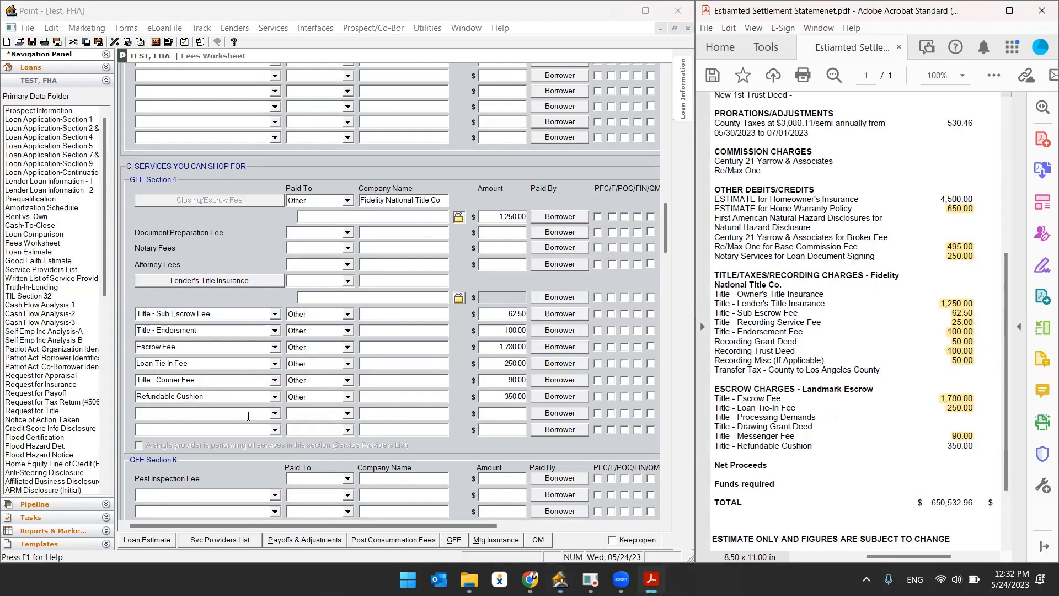
Highlight the 350.00 refundable cushion amount on the statement after checking the worksheet entry.
left_click_drag(258, 398, 100, 421)
left_click_drag(493, 398, 543, 398)
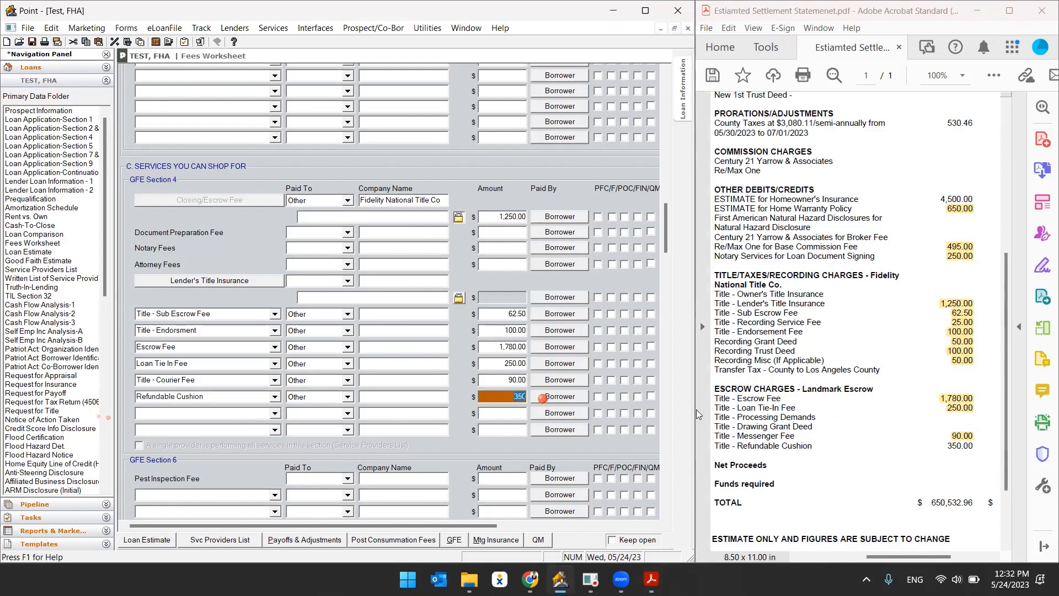
double_click(960, 446)
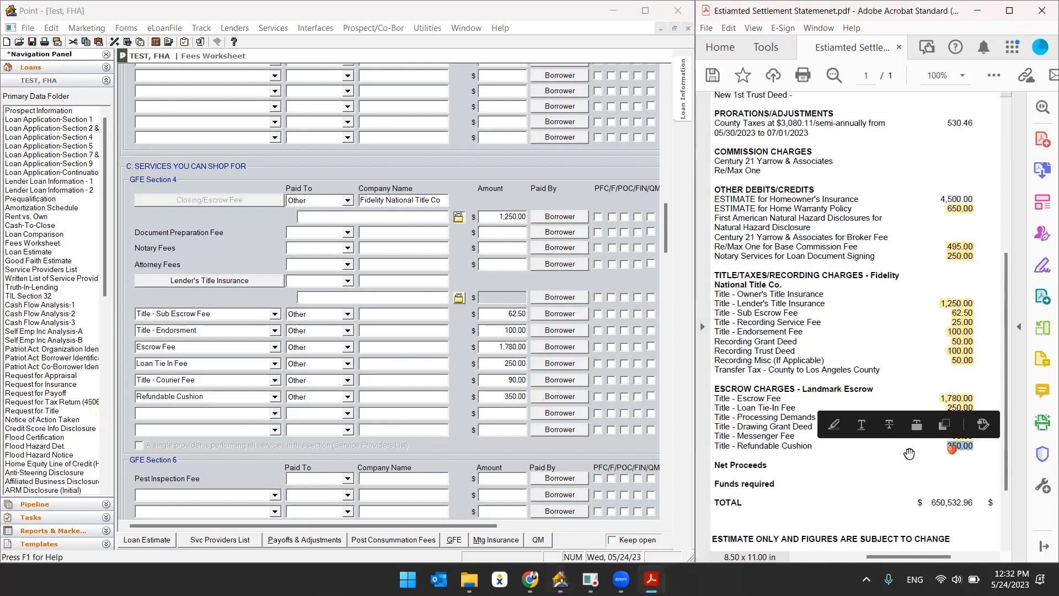
left_click(834, 425)
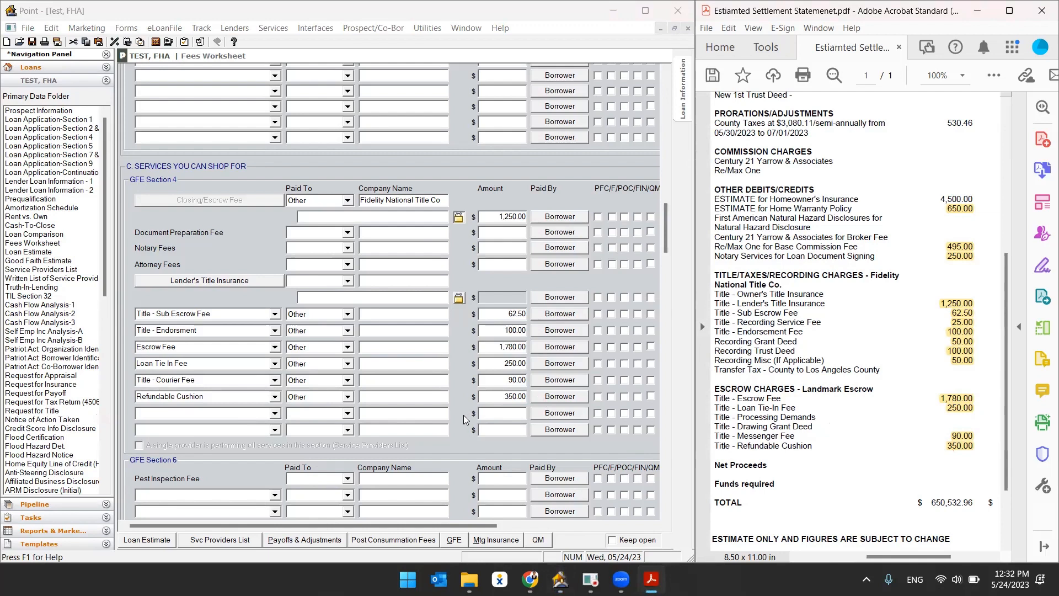
Examine the worksheet's section F prepaids, including prepaid interest and the hazard insurance premium months and rate.
scroll(463, 420, "down", 10)
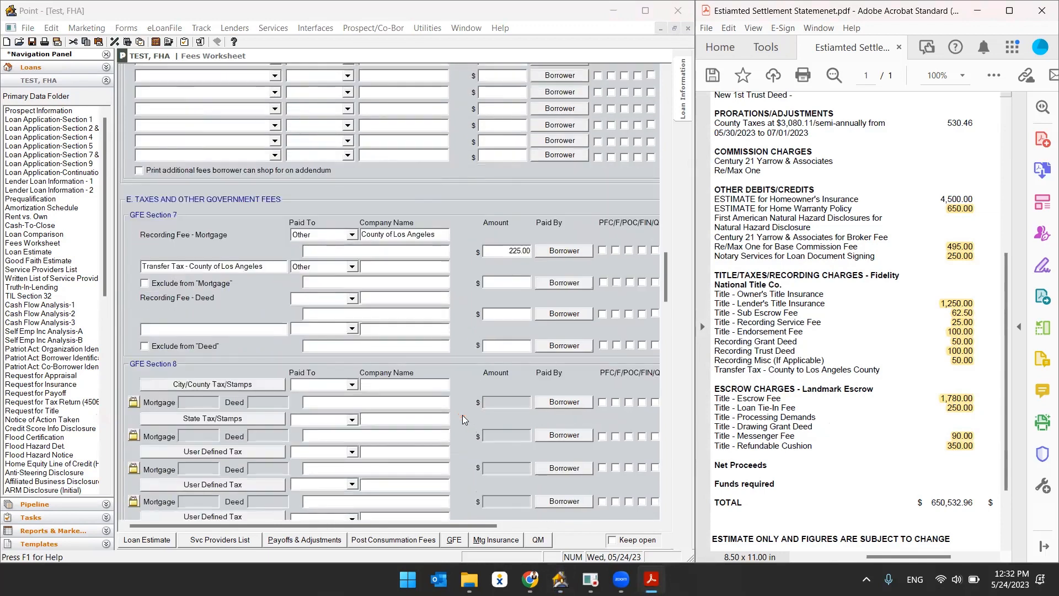
scroll(463, 420, "down", 3)
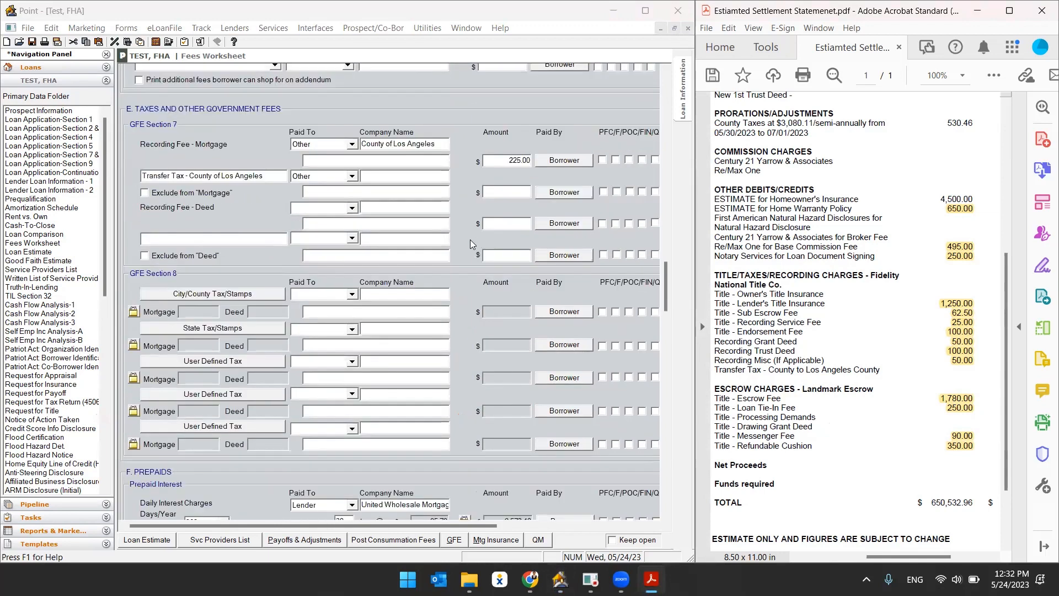
scroll(450, 272, "down", 9)
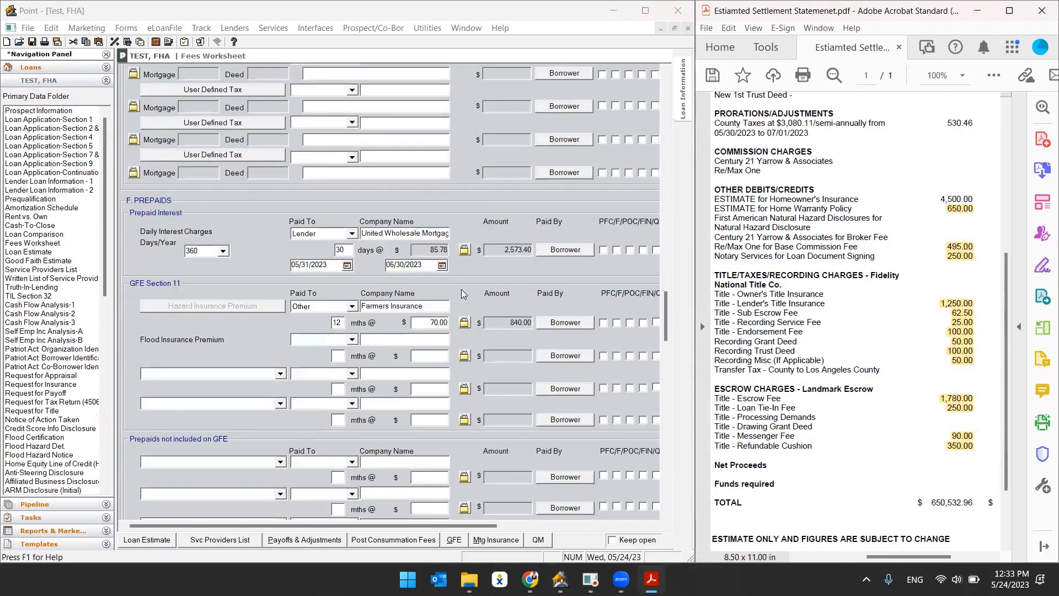
left_click(131, 208)
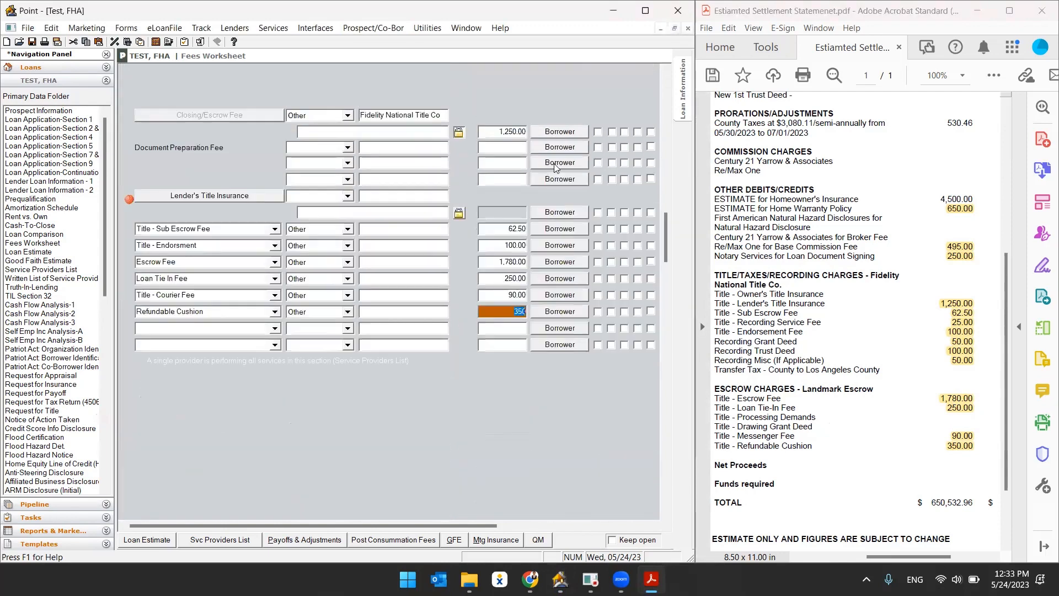
scroll(472, 346, "down", 10)
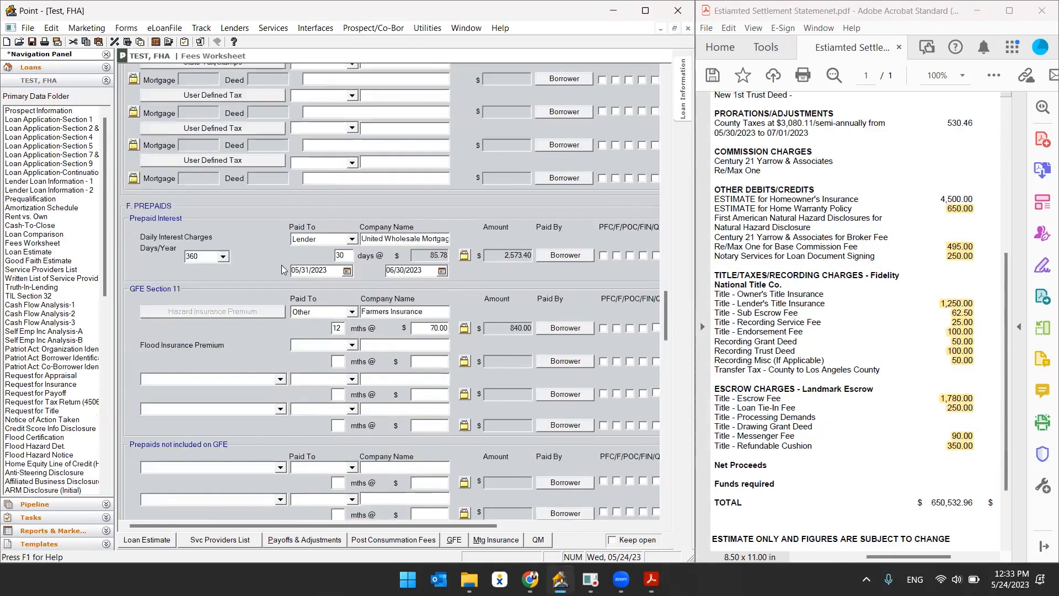
left_click(129, 205)
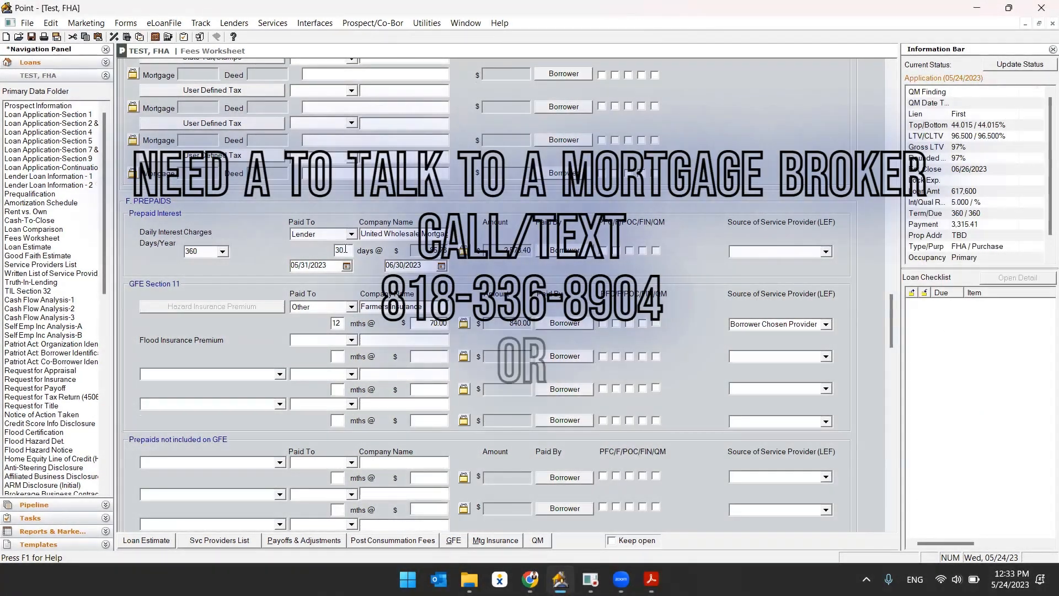
left_click(280, 243)
scroll(304, 237, "up", 6)
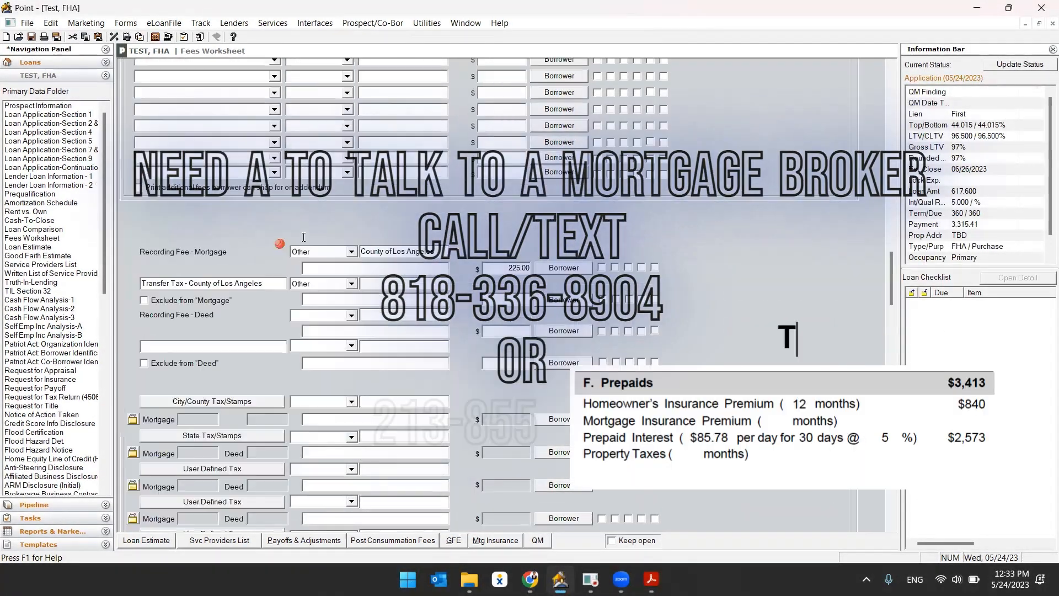
scroll(303, 238, "up", 7)
scroll(314, 239, "down", 13)
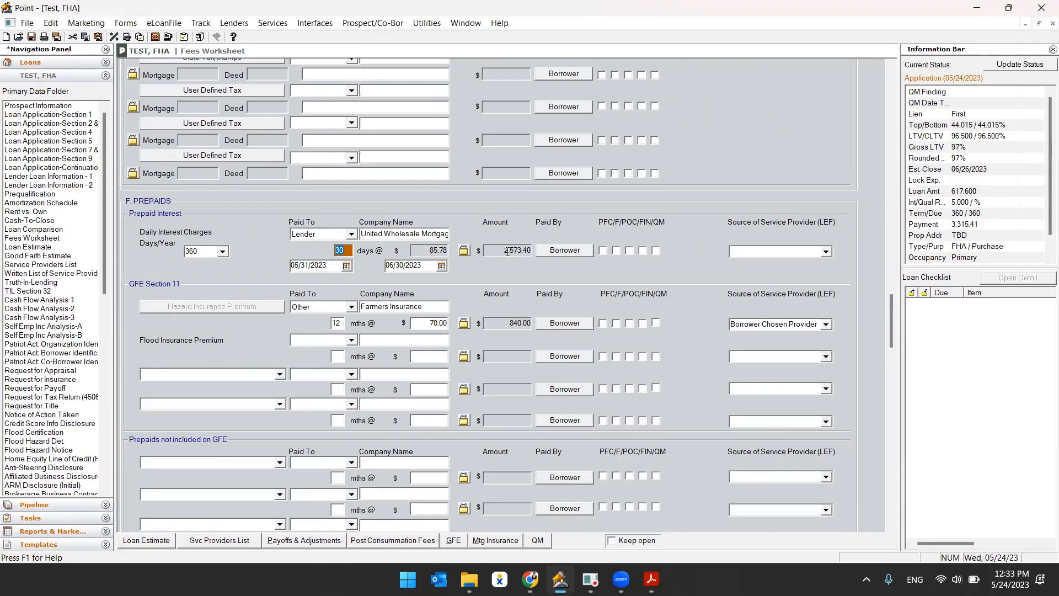
left_click(437, 309)
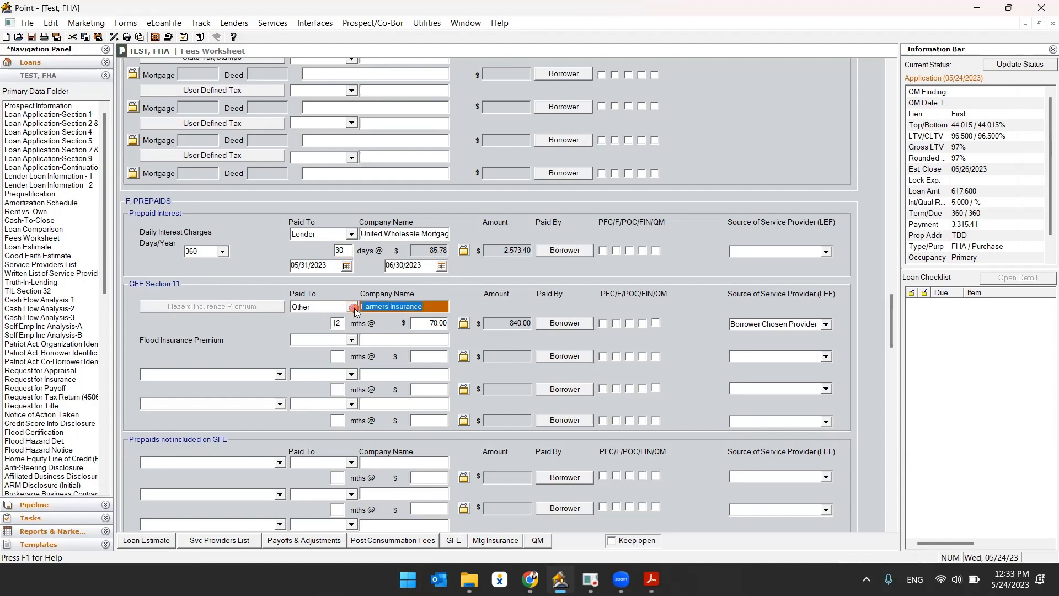
left_click(337, 324)
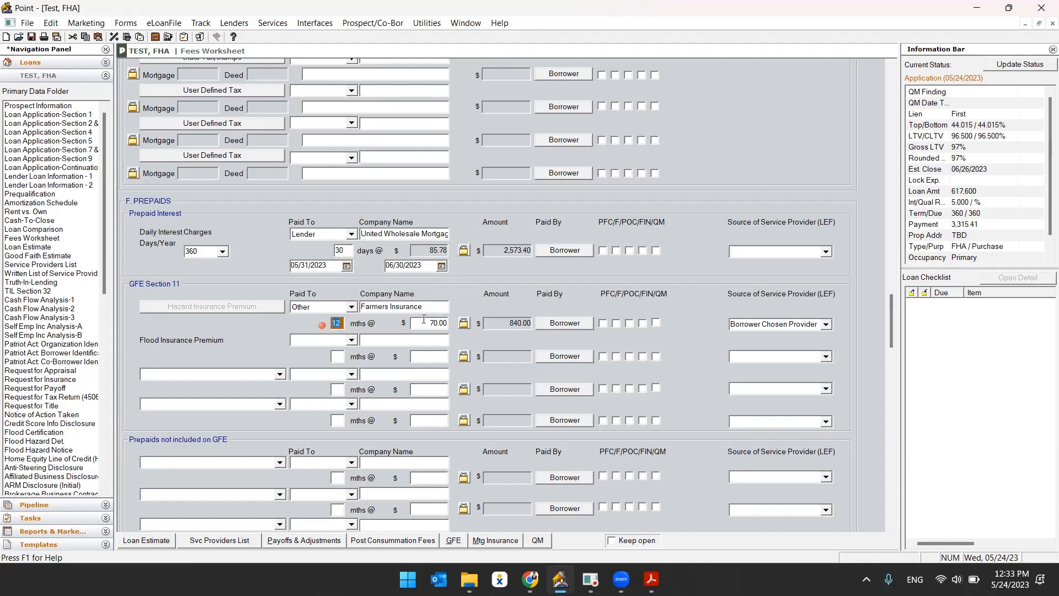
left_click(423, 324)
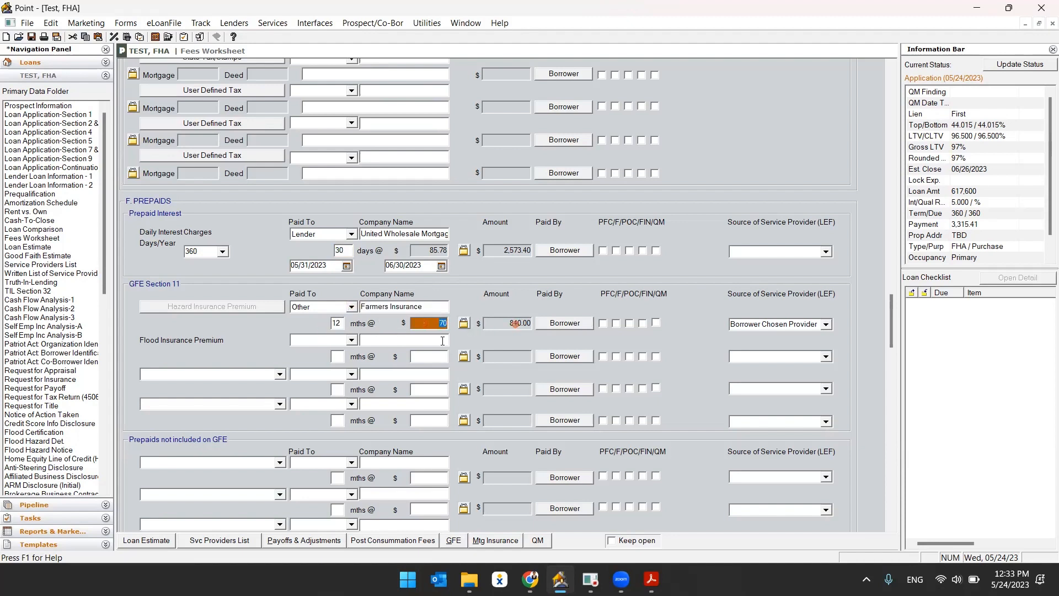
Examine section G initial escrow payments, including hazard insurance and county property tax reserve months.
scroll(442, 323, "down", 4)
scroll(455, 300, "down", 1)
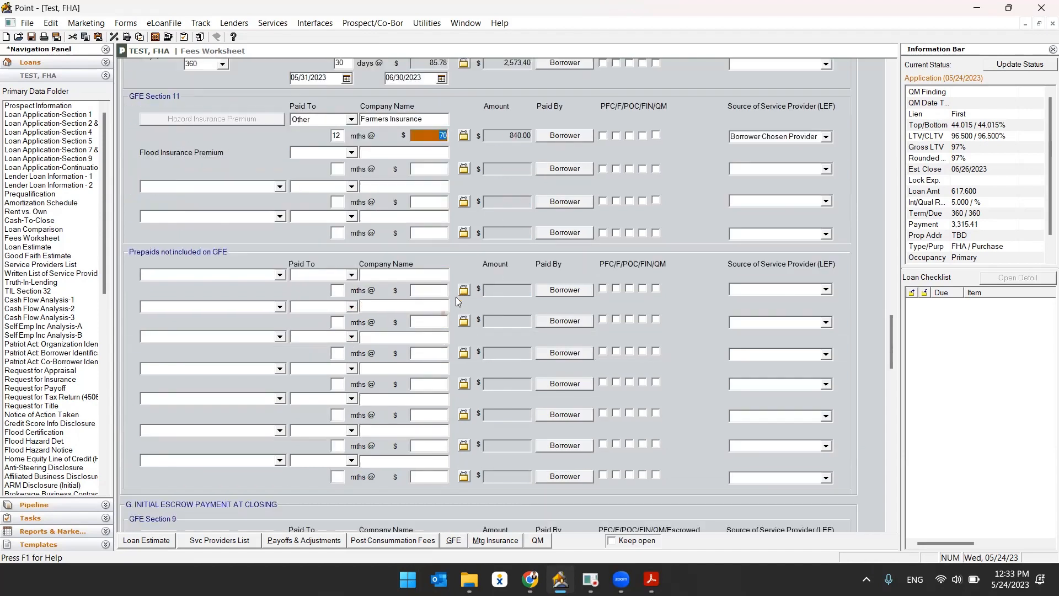
scroll(456, 298, "down", 2)
scroll(456, 298, "down", 4)
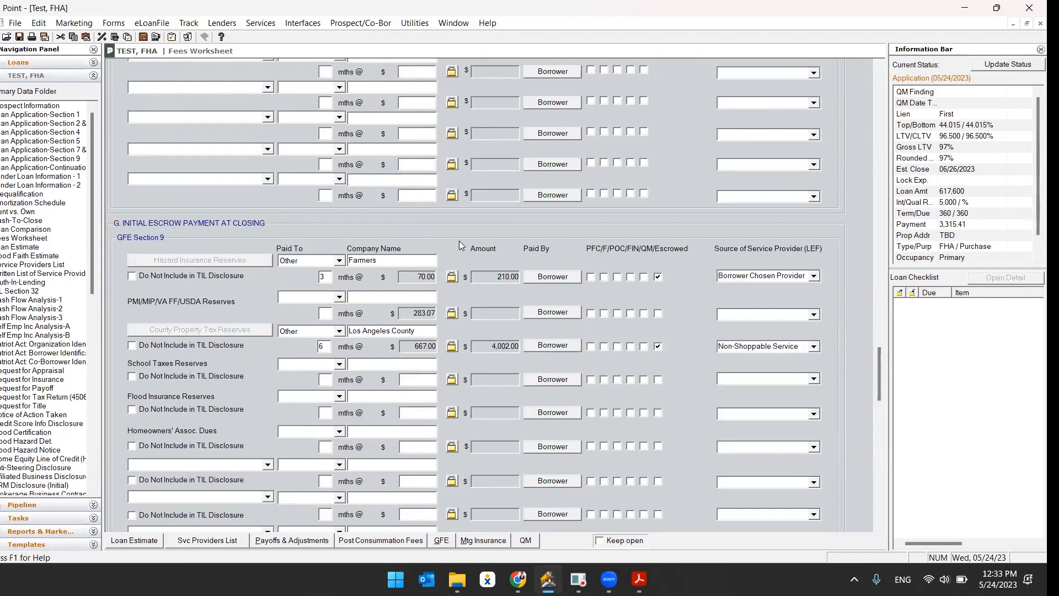
scroll(459, 240, "down", 3)
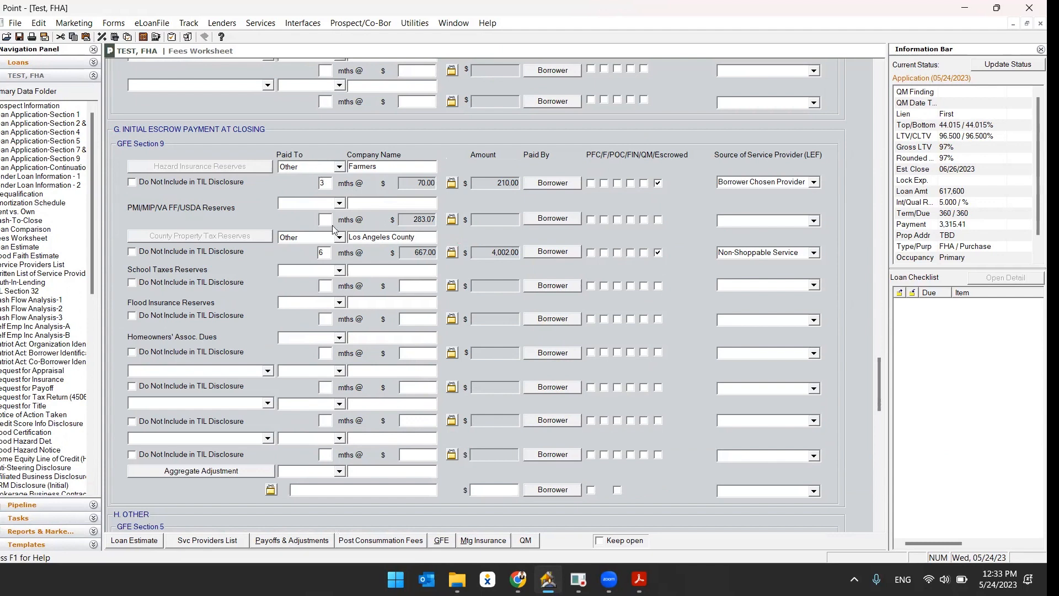
double_click(328, 187)
double_click(325, 253)
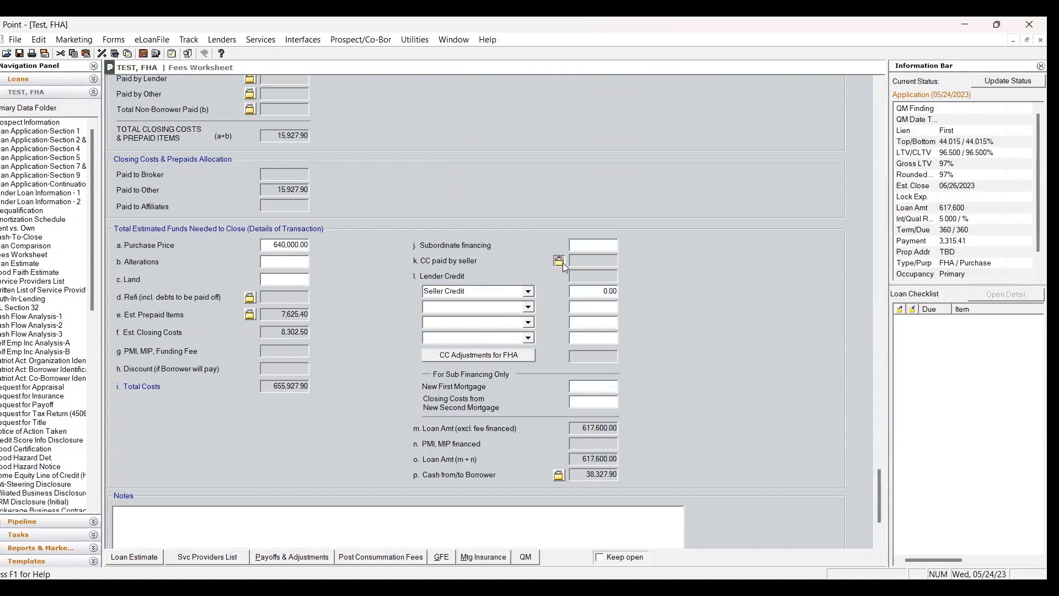
Enter 5000 in the next field of the total estimated funds needed to close details.
key("Tab")
type("5000")
Review the Loan Estimate's loan terms, projected payments and comparisons, and print it.
left_click(122, 558)
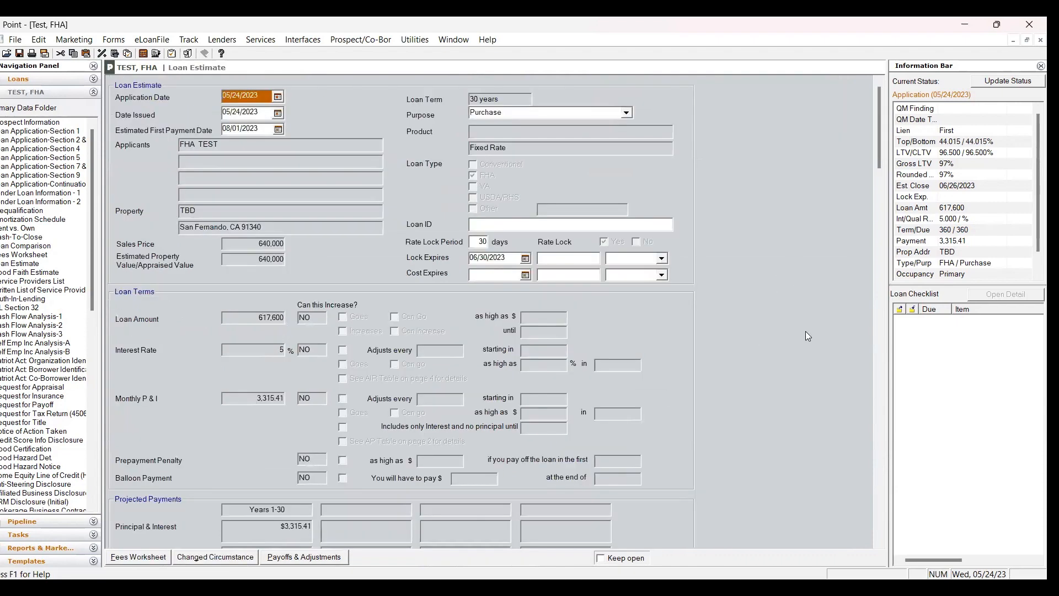
scroll(807, 335, "down", 5)
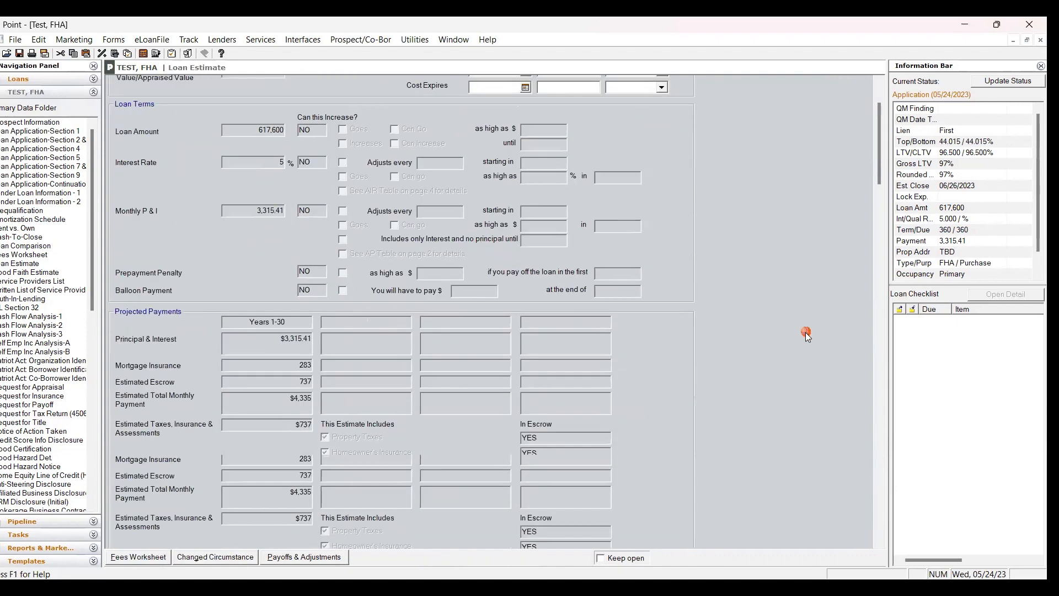
scroll(807, 348, "down", 15)
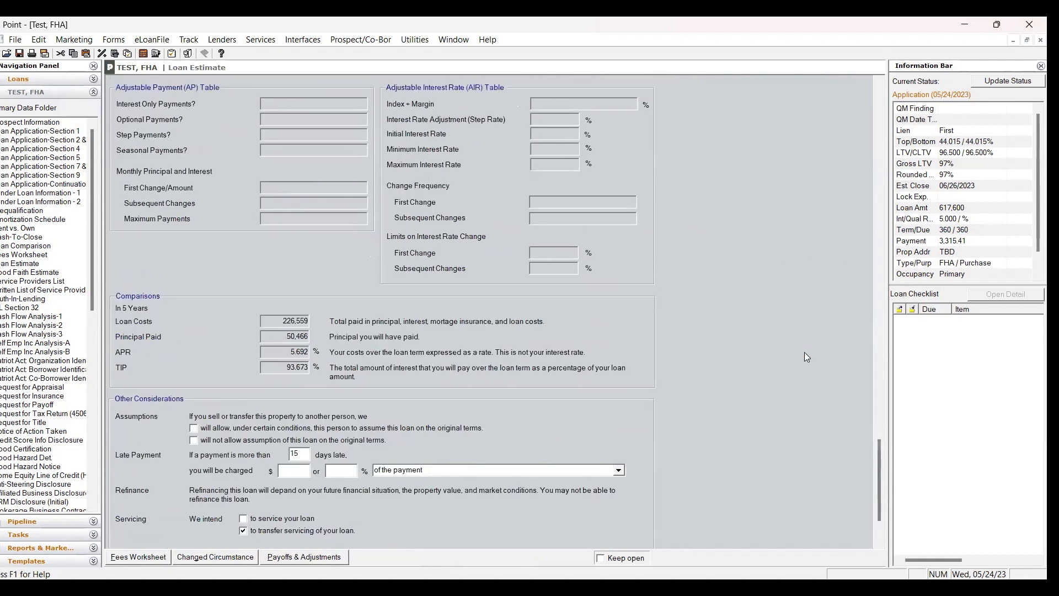
left_click(141, 558)
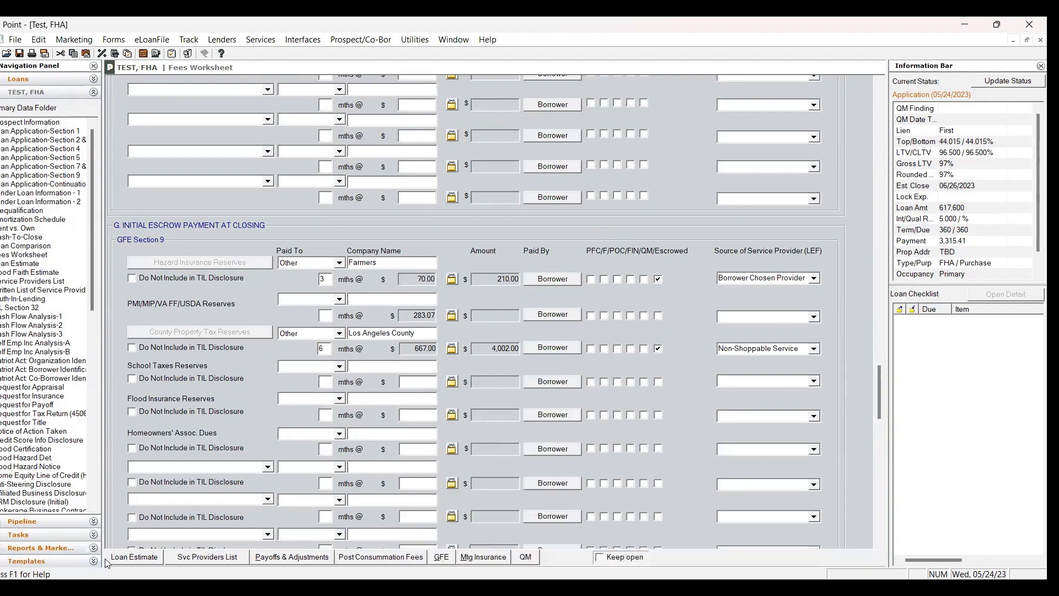
left_click(134, 557)
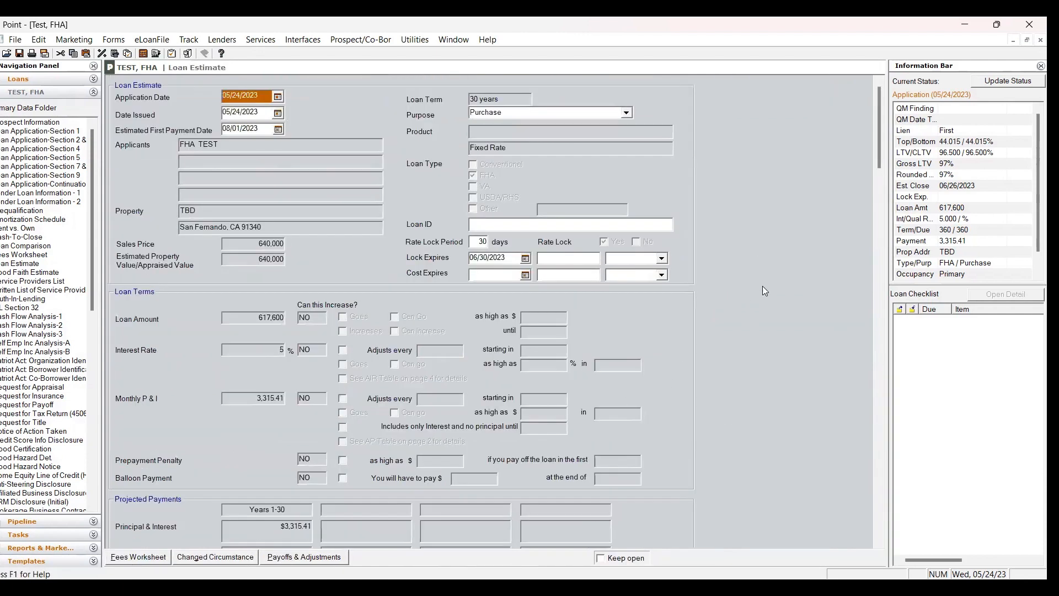
scroll(763, 288, "down", 3)
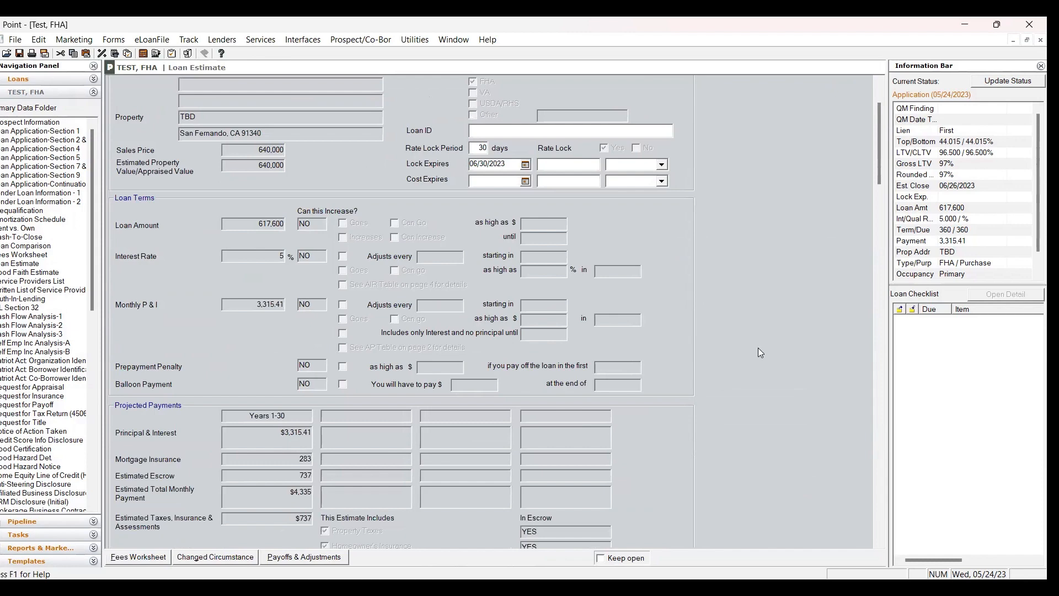
scroll(746, 324, "up", 3)
key("ctrl+p")
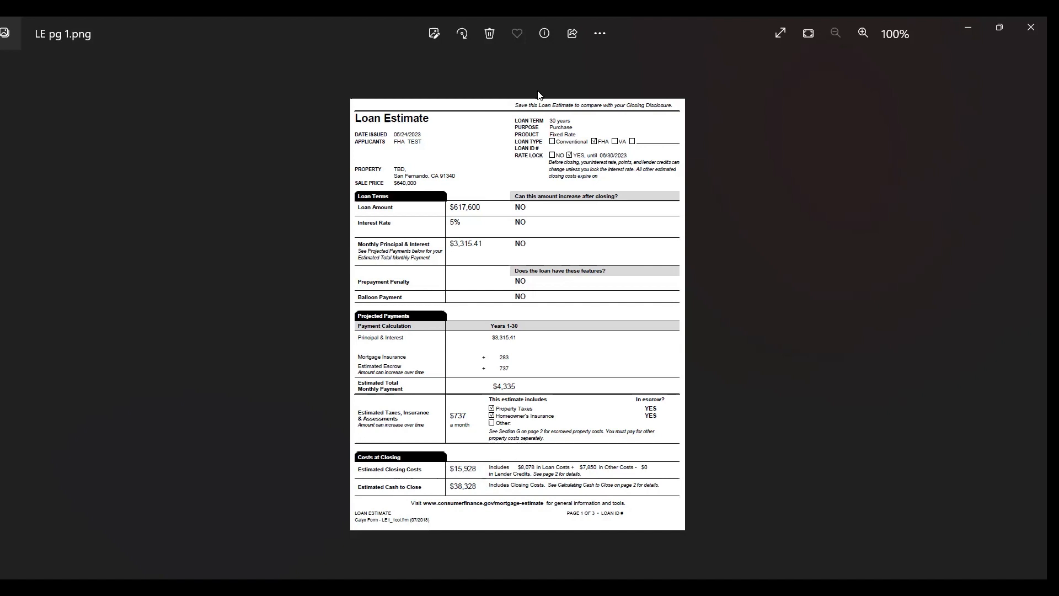
Examine the Loan Estimate's closing cost details, including loan costs, other costs, total closing costs and calculating cash to close.
key("alt+Tab")
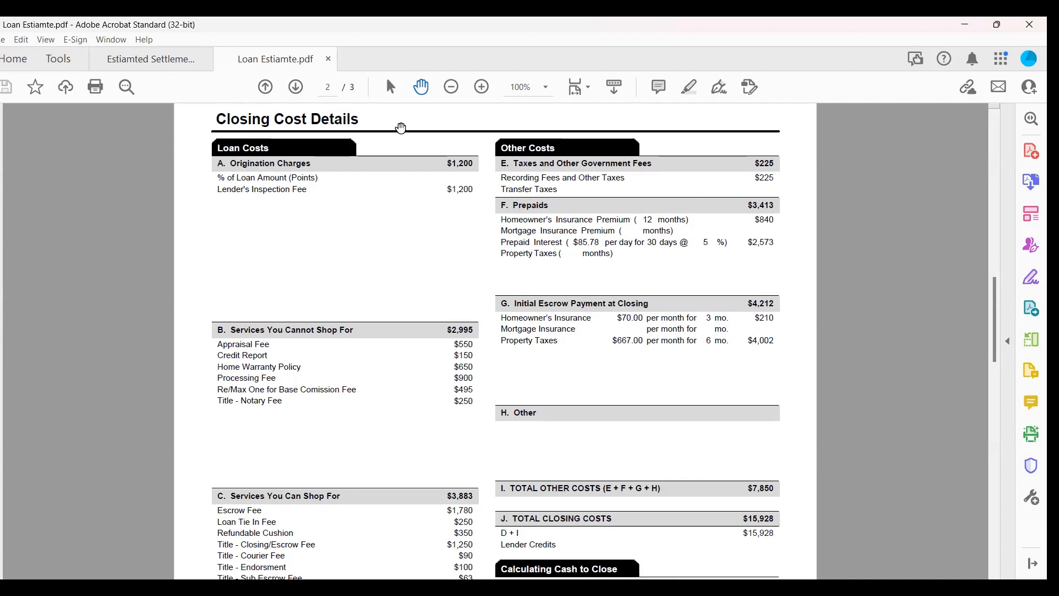
left_click_drag(421, 174, 423, 142)
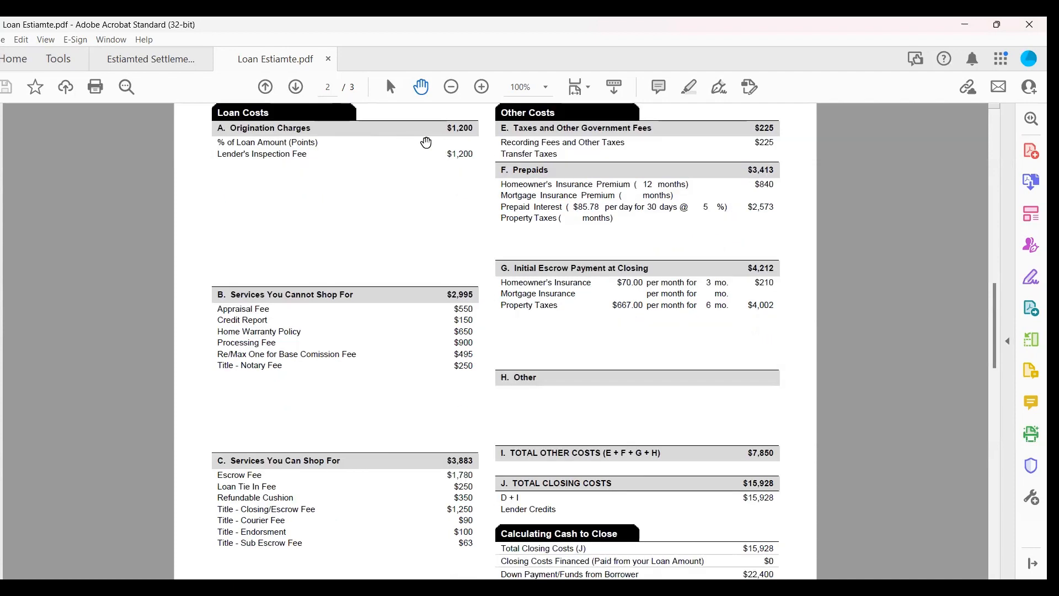
scroll(436, 170, "down", 2)
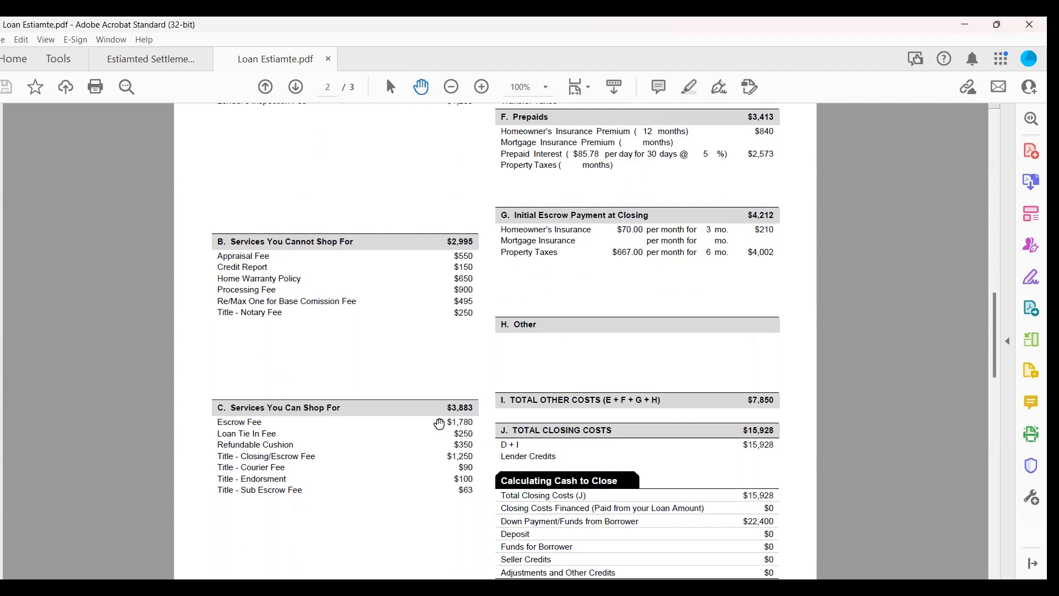
scroll(466, 438, "down", 2)
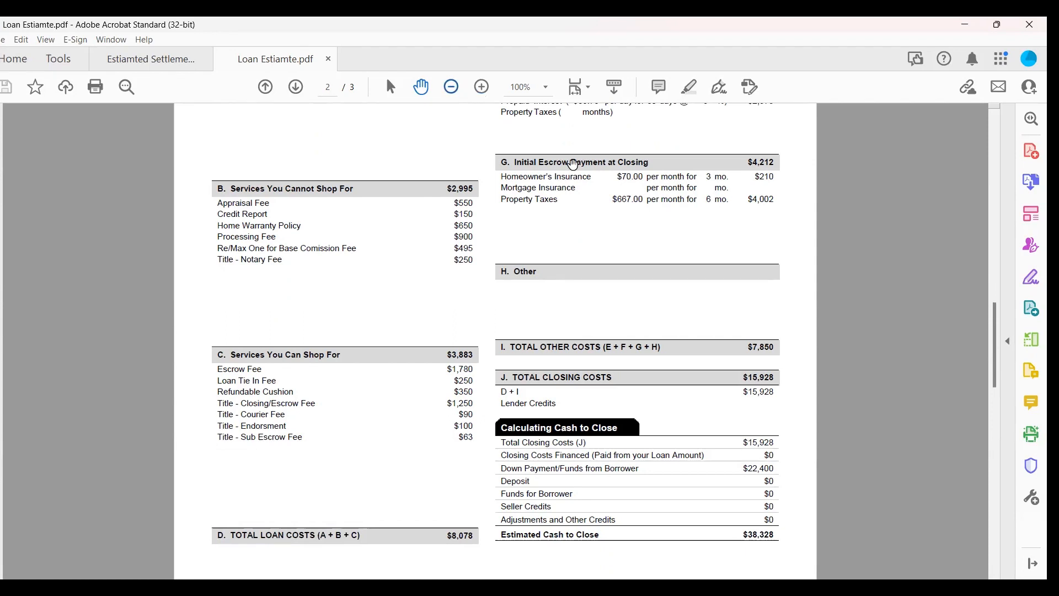
scroll(803, 166, "up", 5)
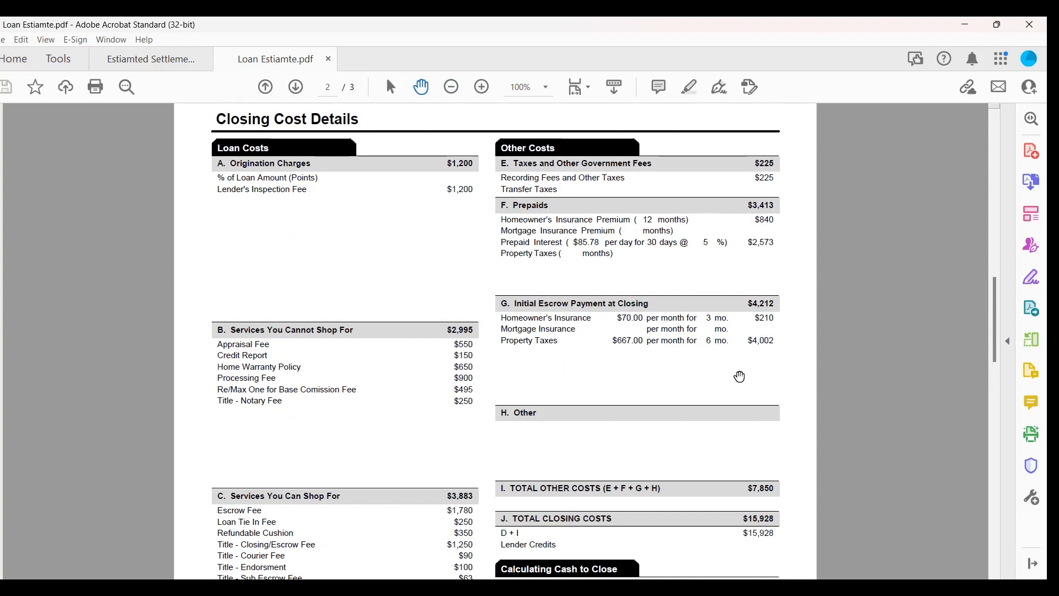
scroll(757, 447, "down", 3)
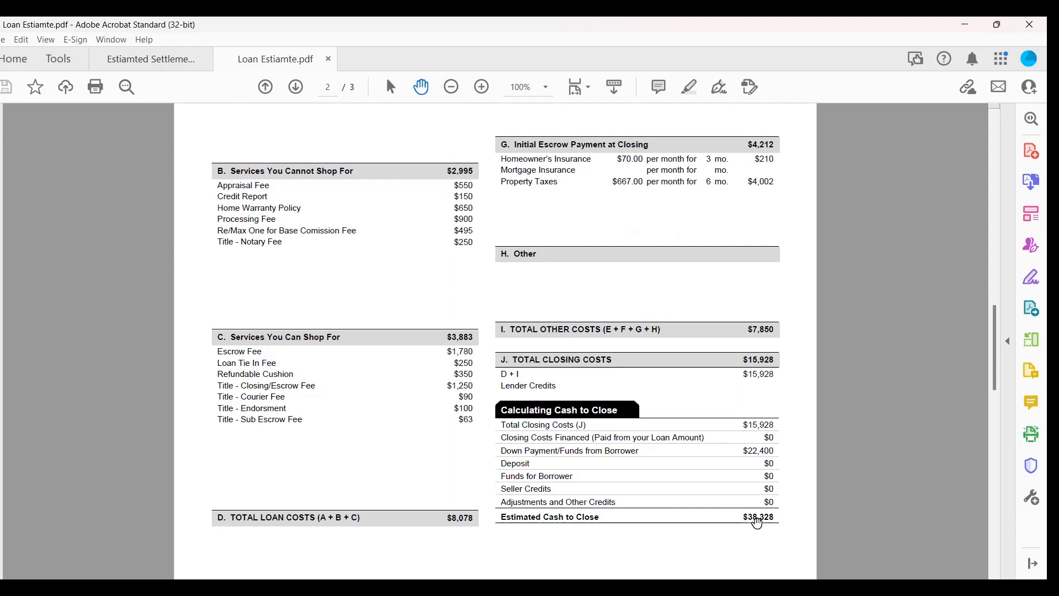
scroll(750, 510, "down", 1)
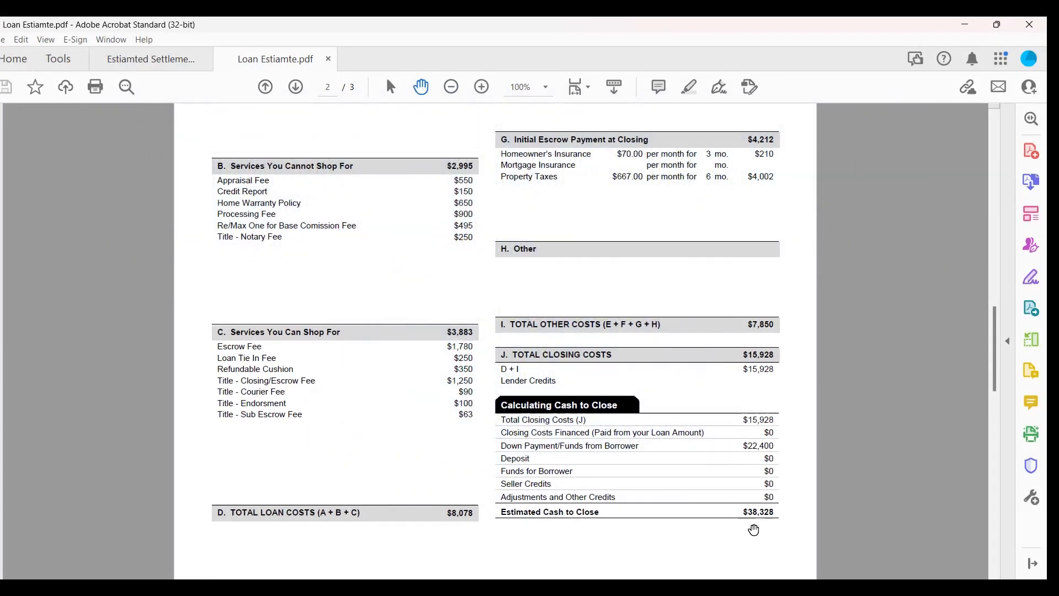
scroll(755, 506, "up", 1)
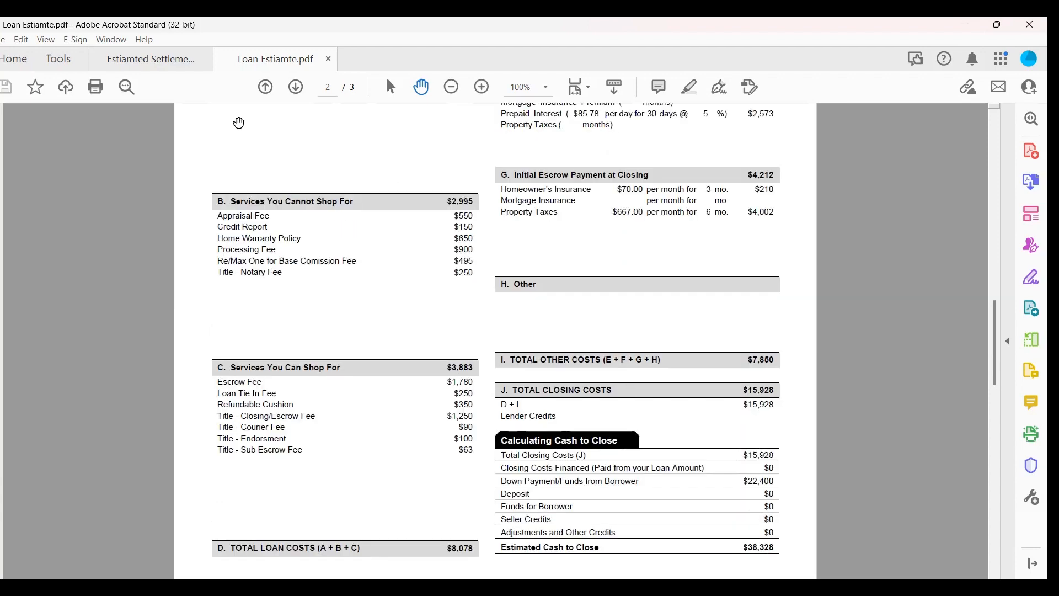
scroll(766, 433, "up", 4)
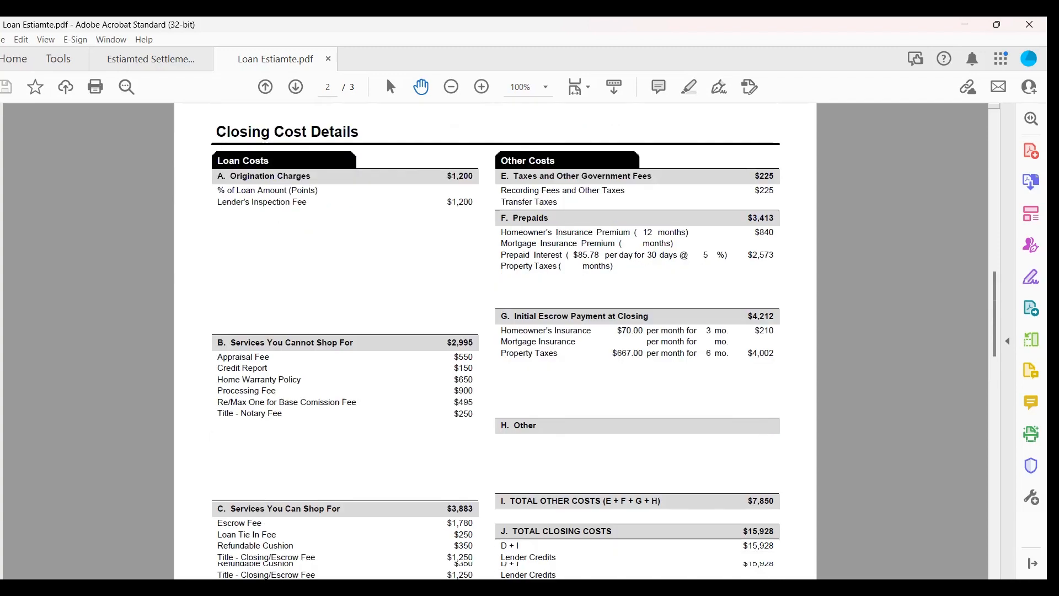
Review the annotated Loan Estimate pages showing the effect of adding the up-front mortgage insurance premium.
scroll(496, 342, "down", 4)
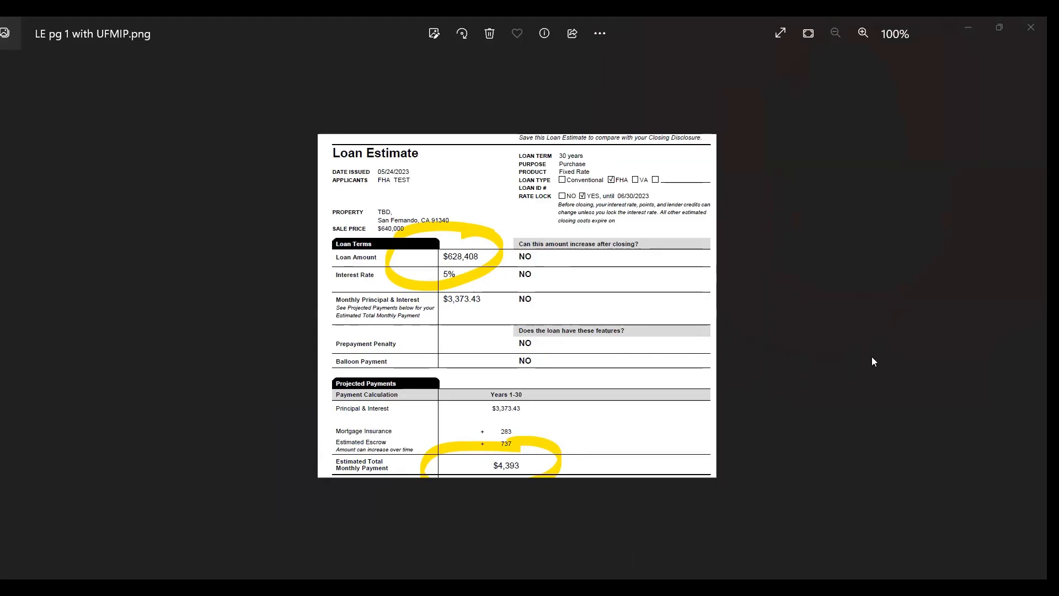
key("Right")
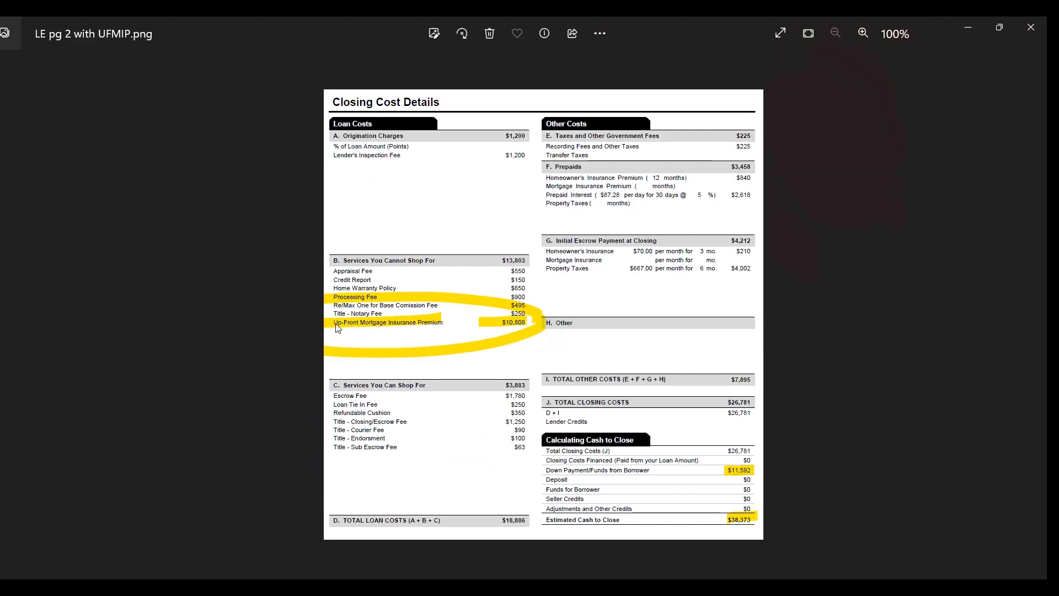